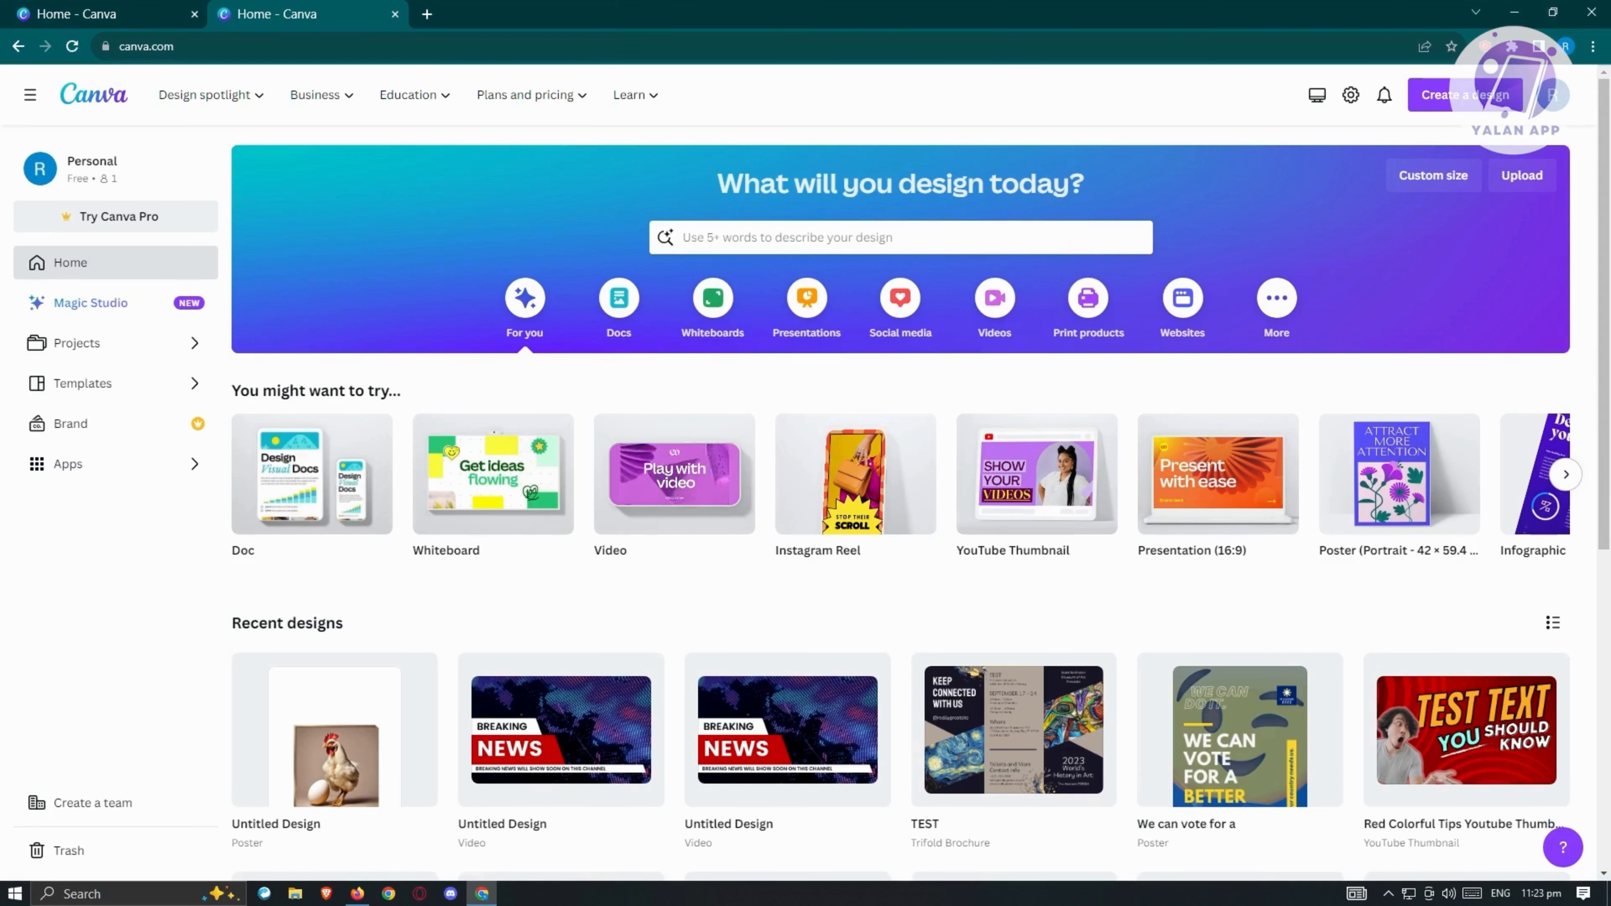
Step: Search the design types for "slideshow" and create a new Slideshow Video design
{"action": "left_click", "coordinate": [1427, 97]}
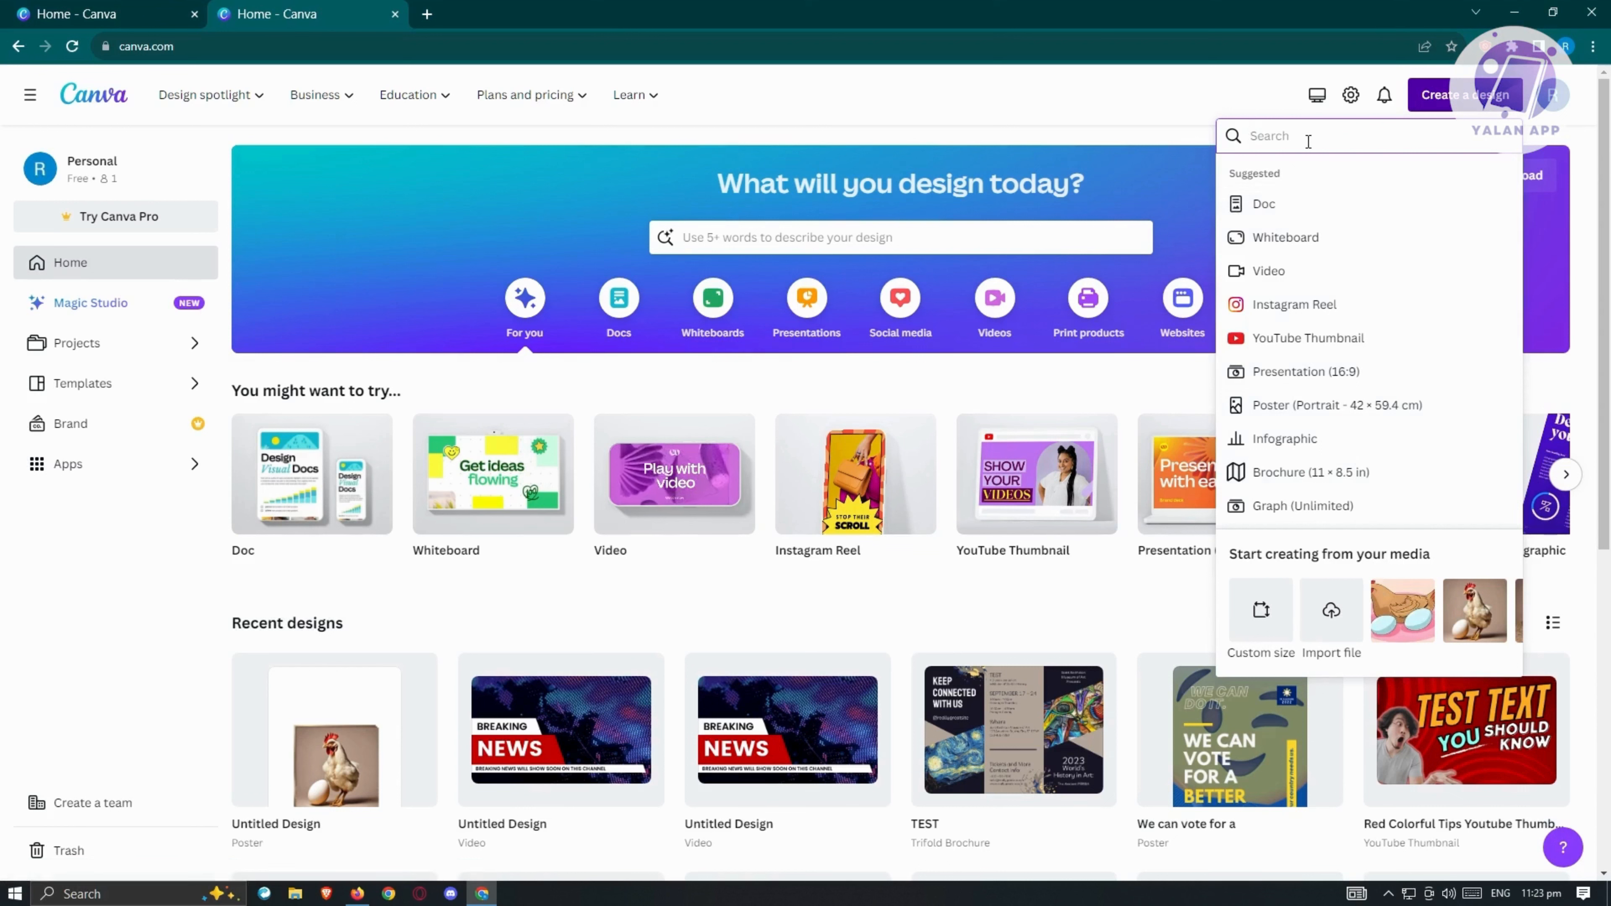
{"action": "type", "text": "s"}
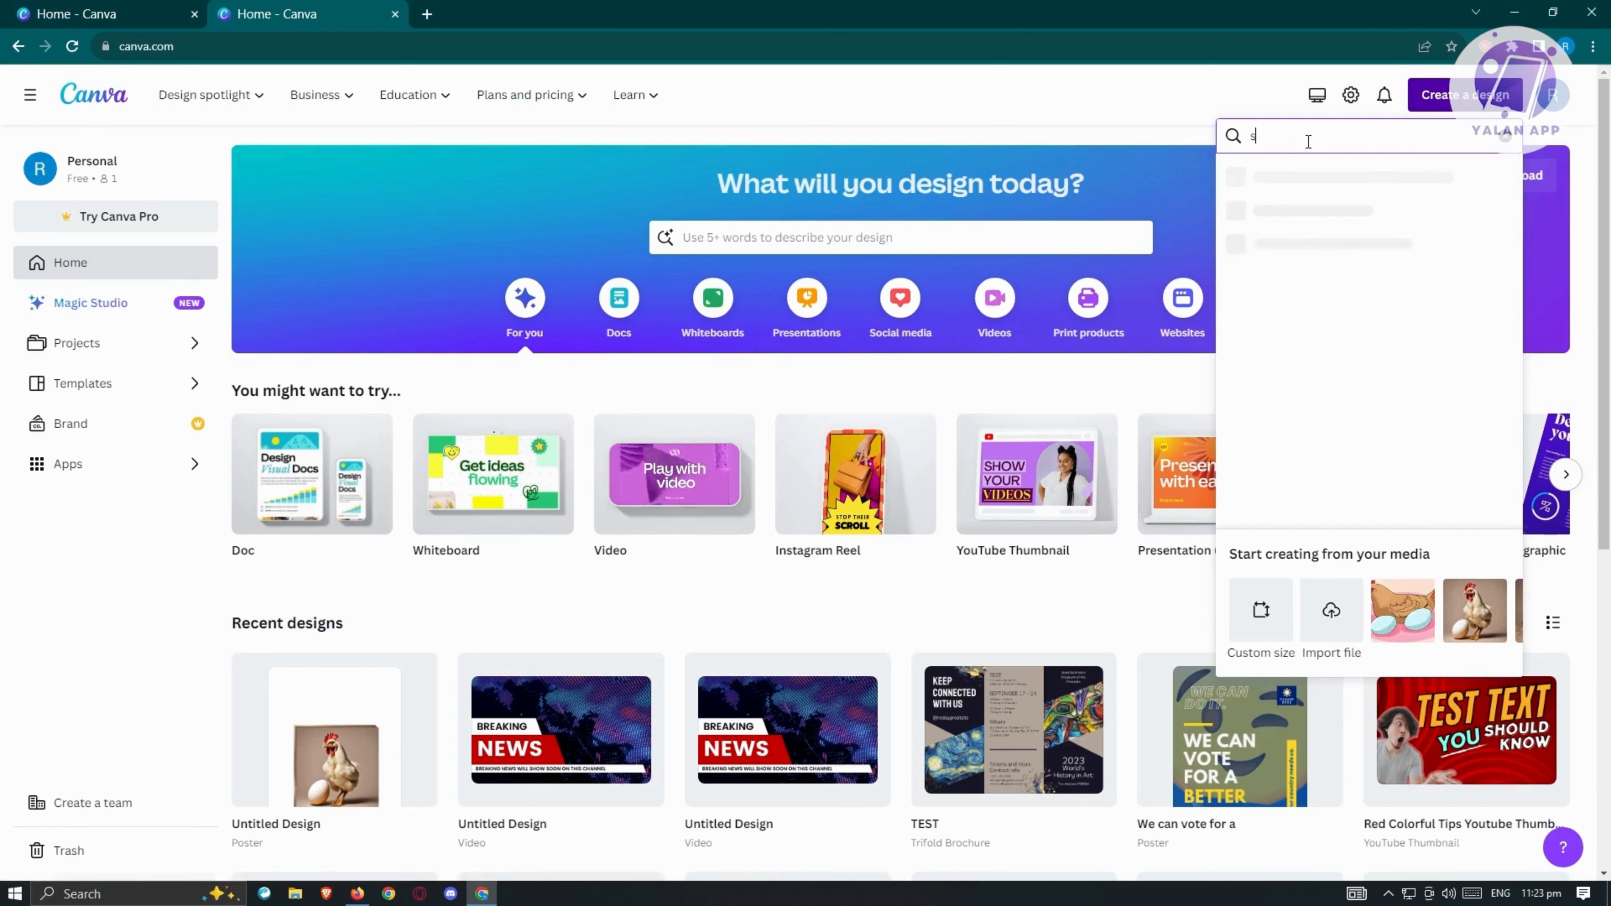
{"action": "type", "text": "lideshow"}
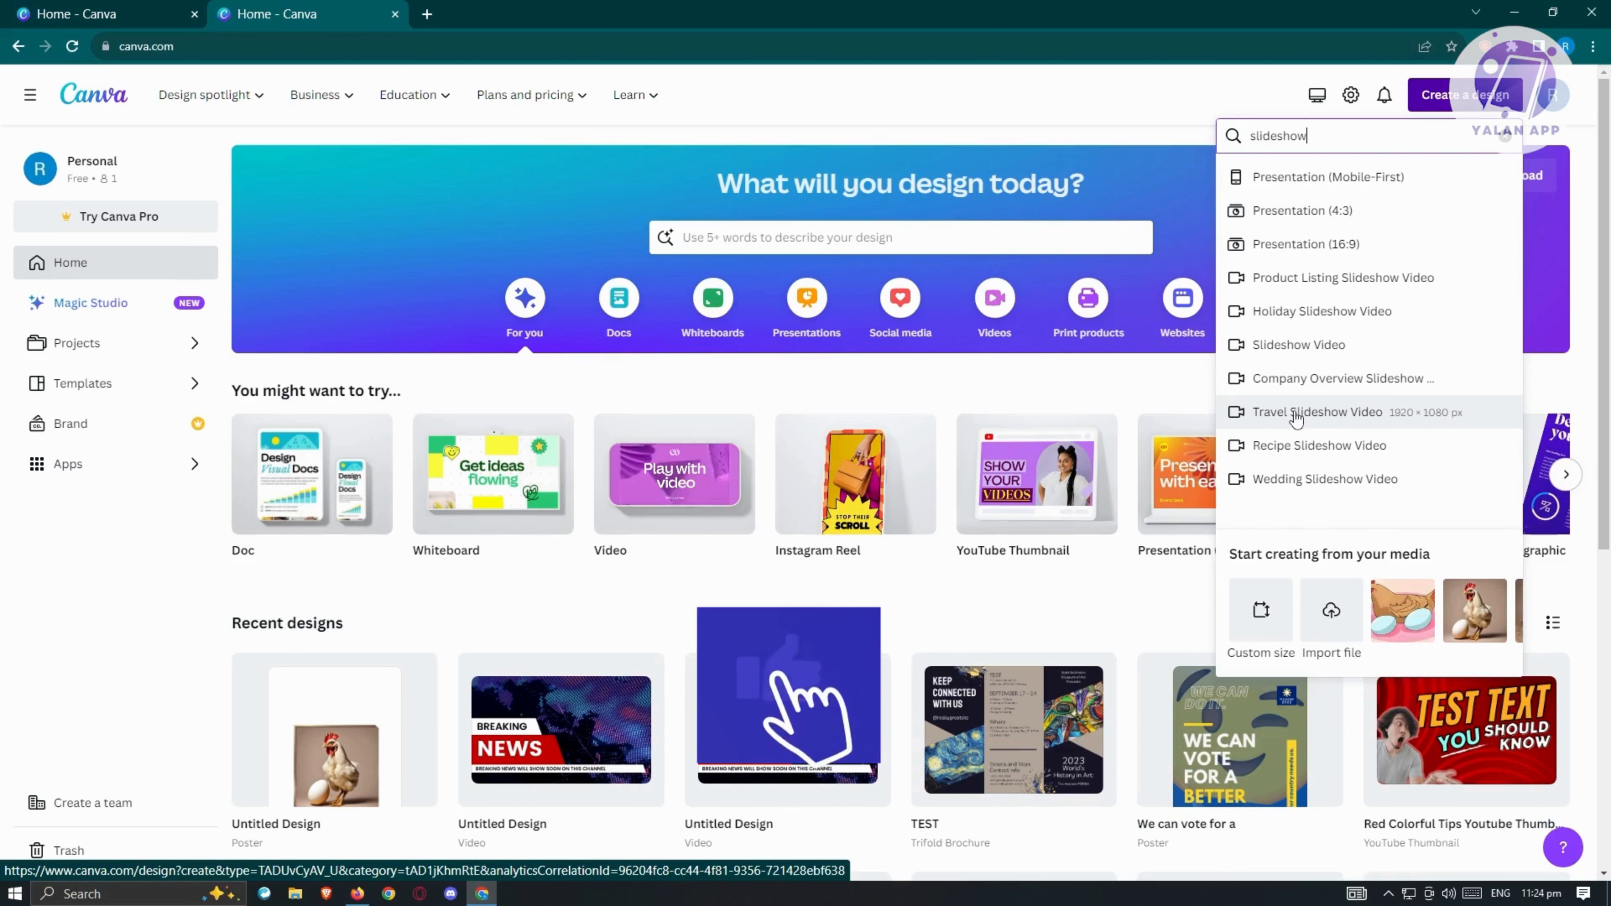
{"action": "left_click", "coordinate": [1288, 346]}
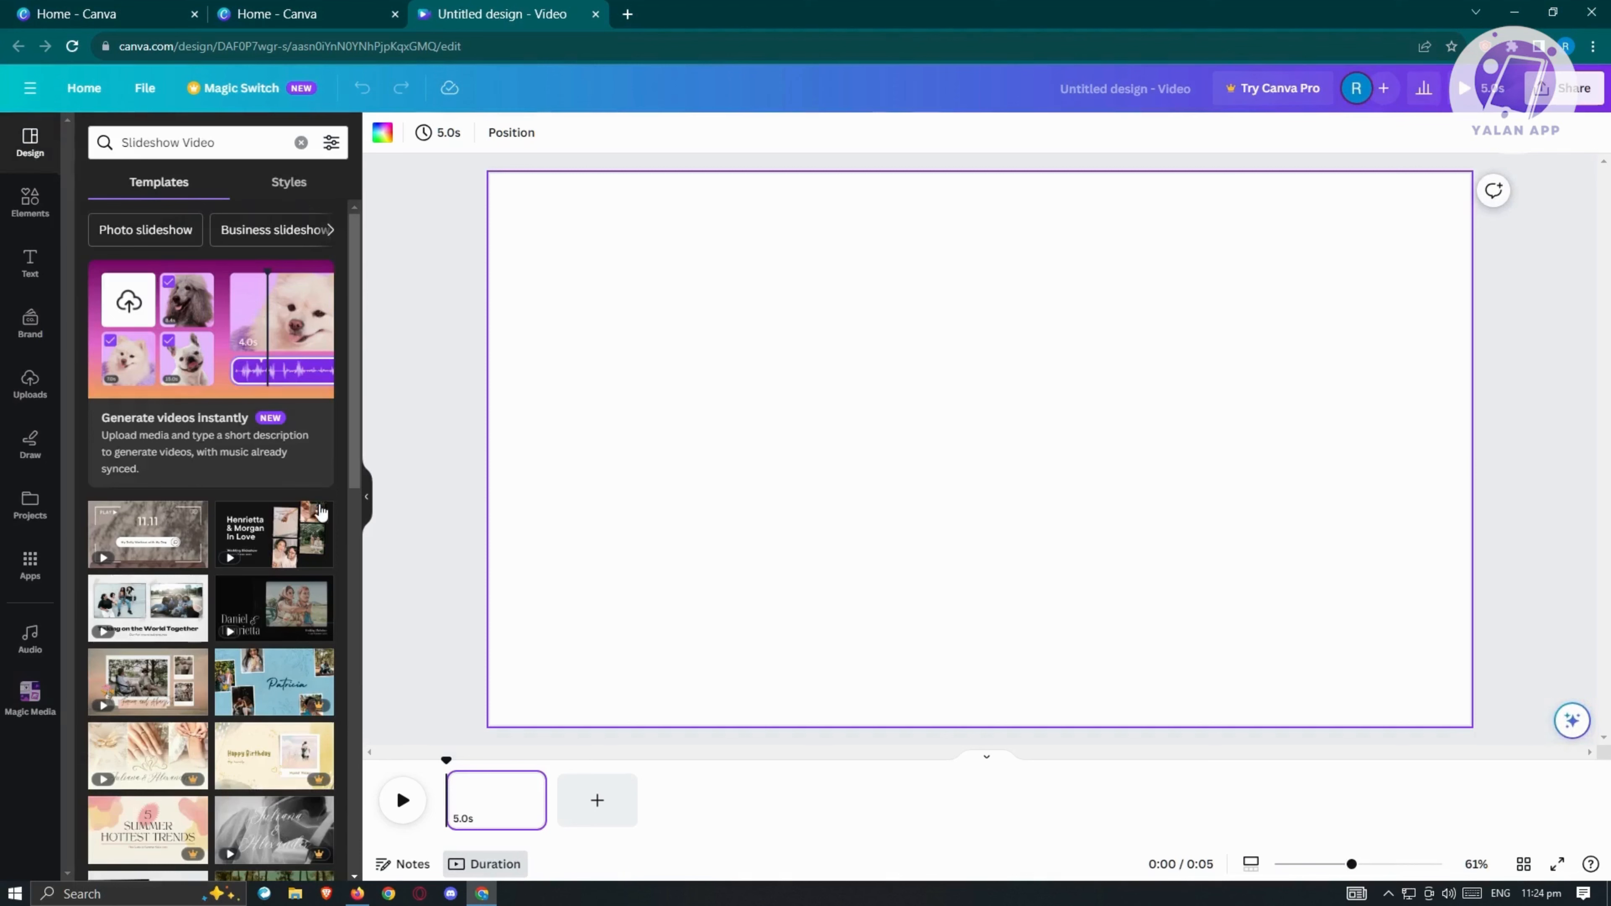
{"action": "scroll", "coordinate": [225, 486], "scroll_direction": "down", "scroll_amount": 3}
{"action": "scroll", "coordinate": [226, 495], "scroll_direction": "down", "scroll_amount": 10}
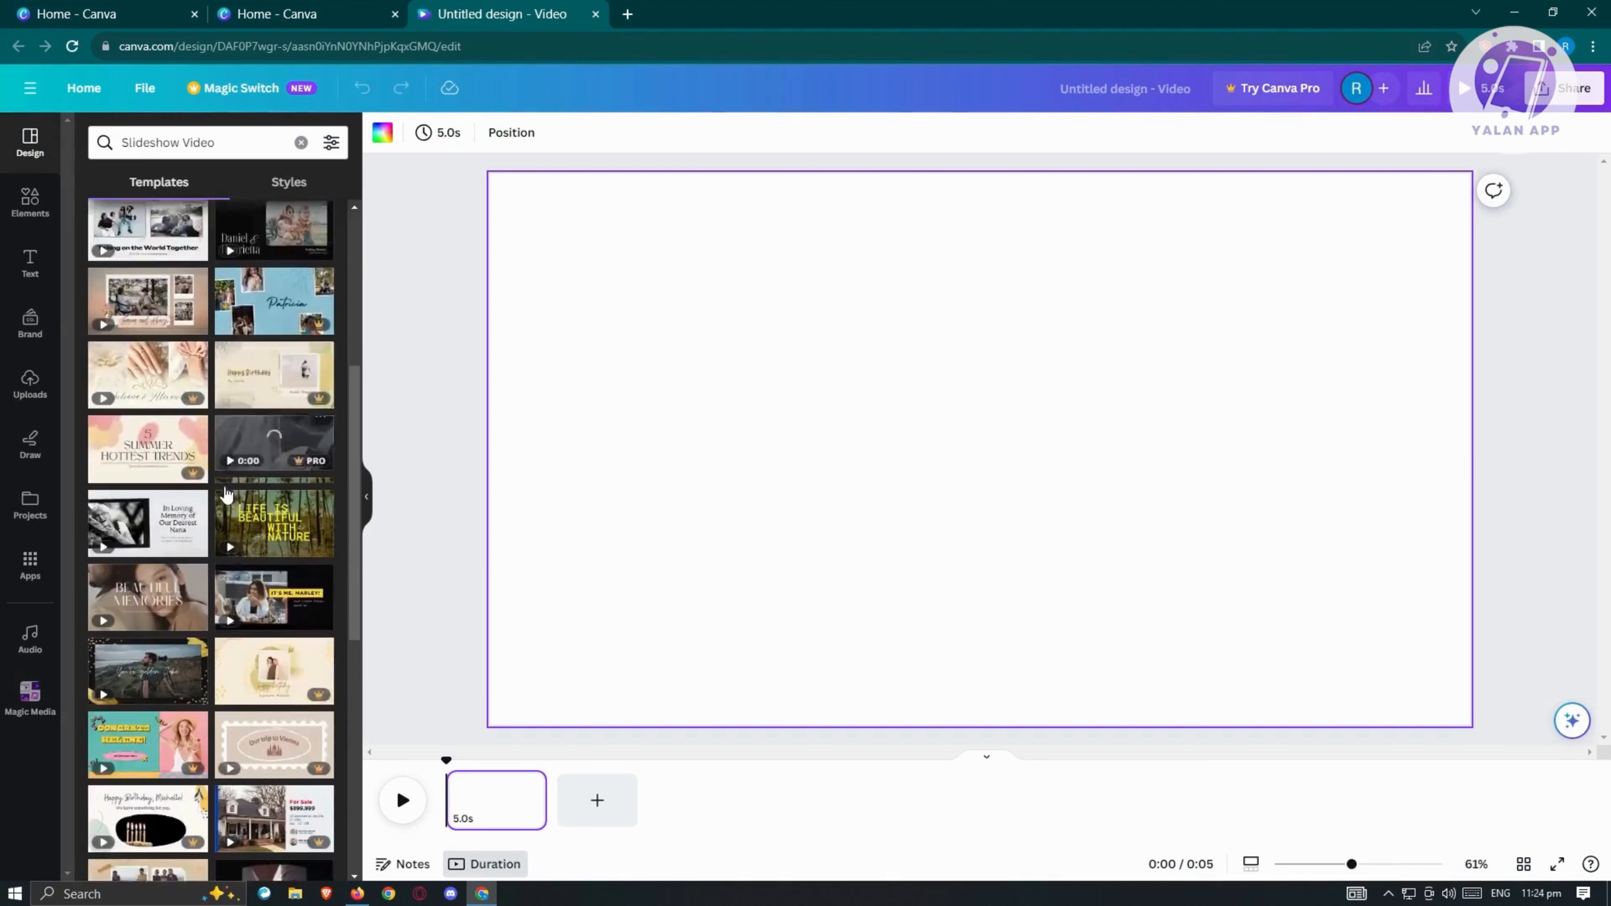
{"action": "scroll", "coordinate": [225, 501], "scroll_direction": "down", "scroll_amount": 3}
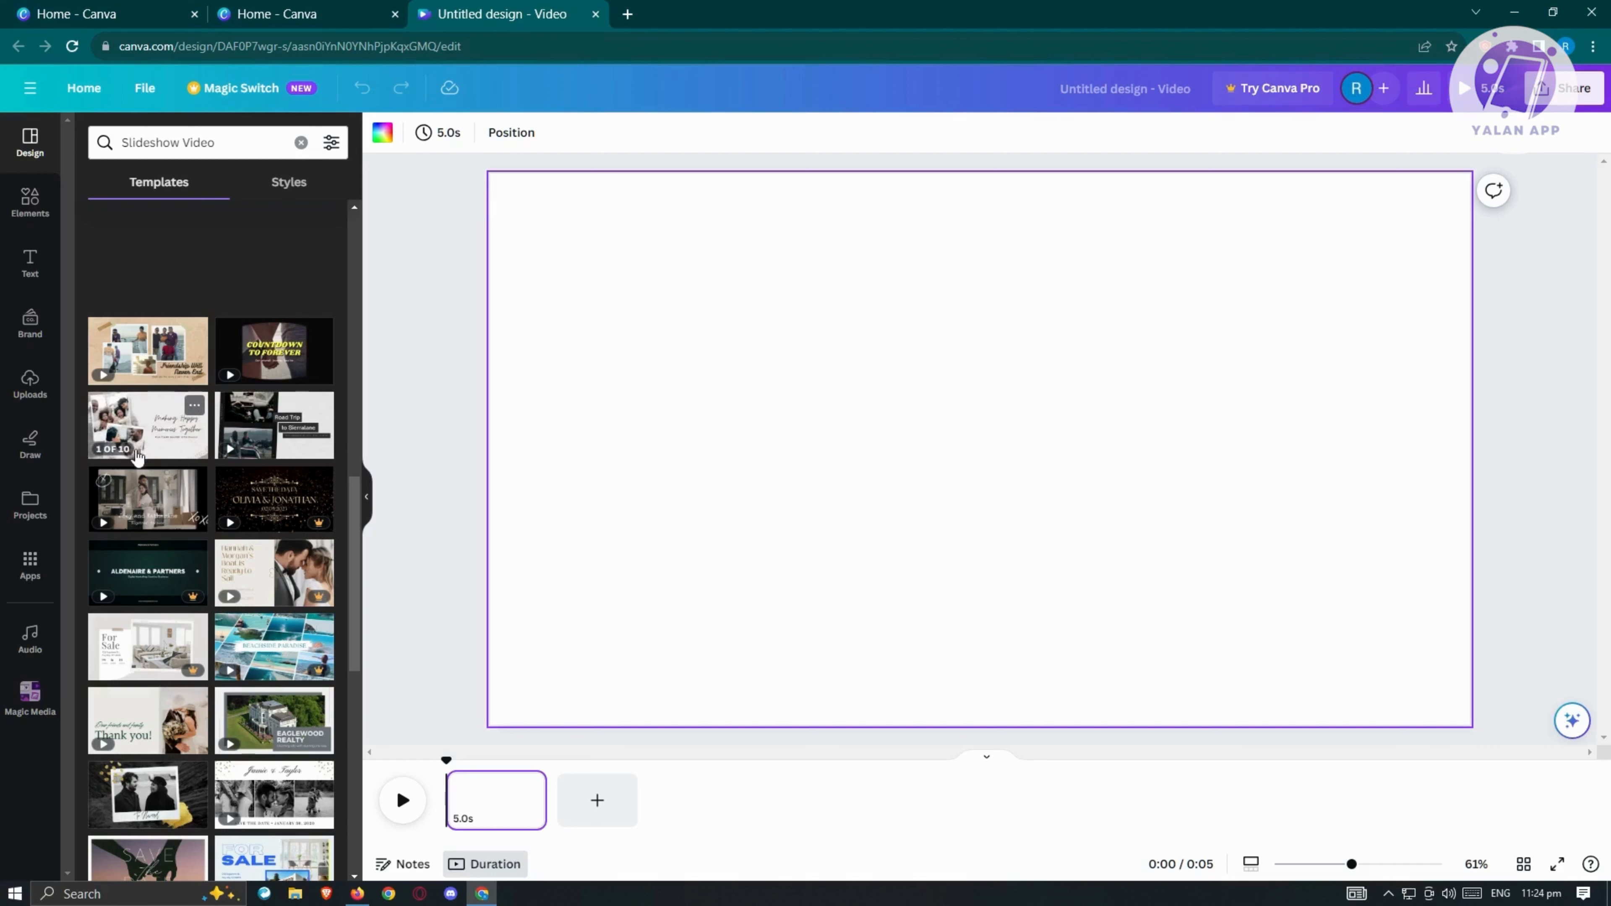
{"action": "mouse_move", "coordinate": [130, 523]}
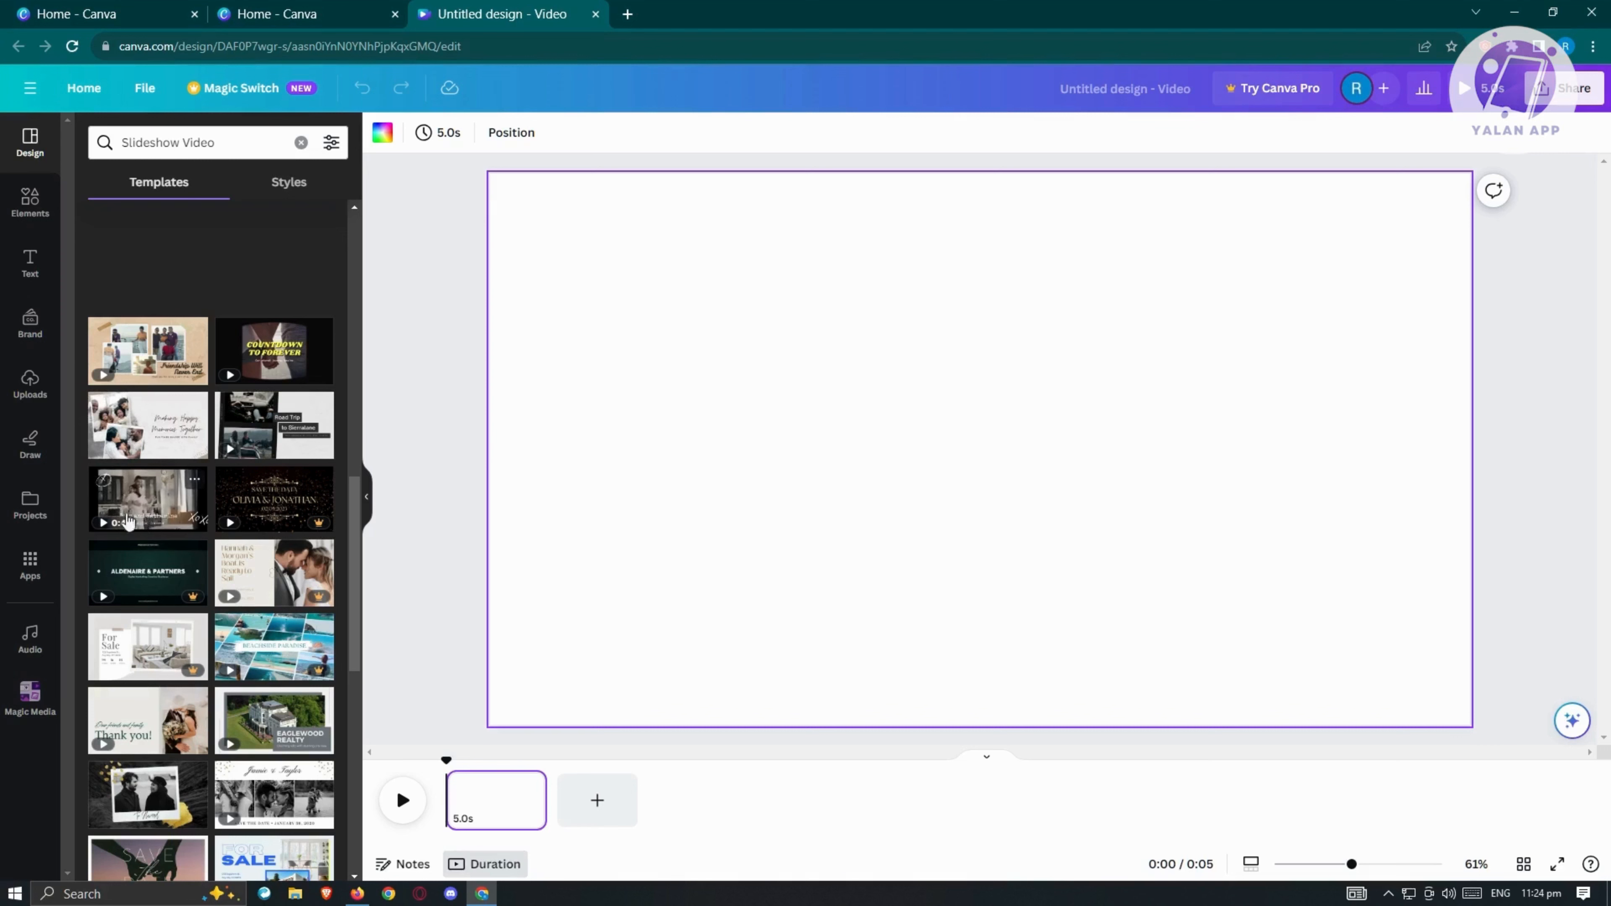
Step: Add the uploaded photo of the white hen with three eggs to the first page and enlarge it to nearly the page's height
{"action": "left_click", "coordinate": [34, 387]}
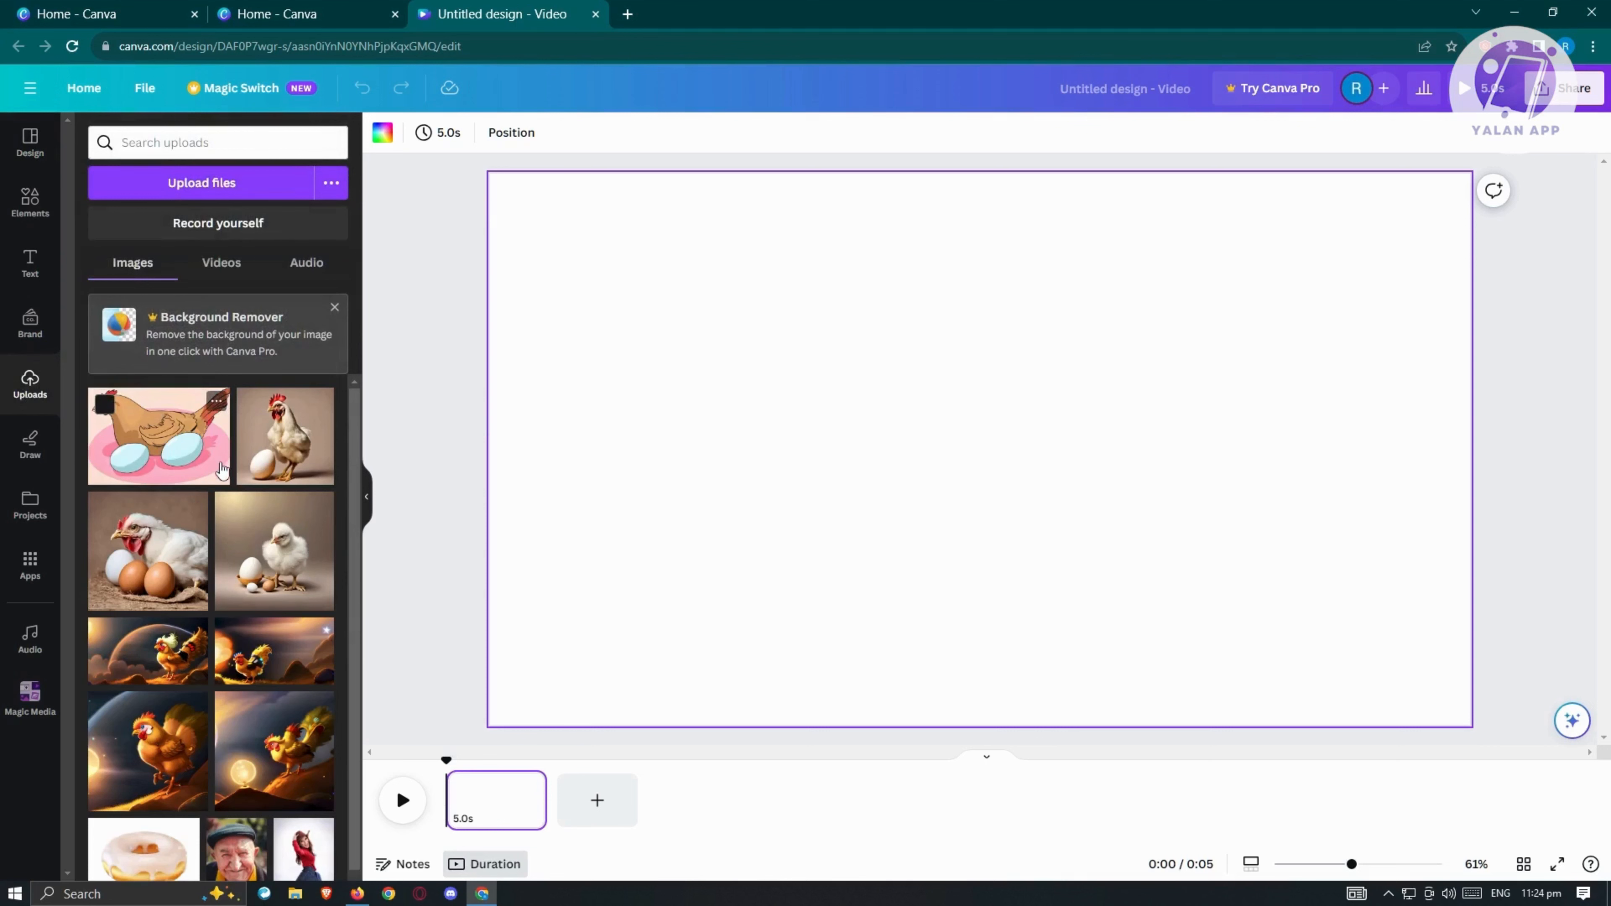
{"action": "scroll", "coordinate": [221, 470], "scroll_direction": "down", "scroll_amount": 2}
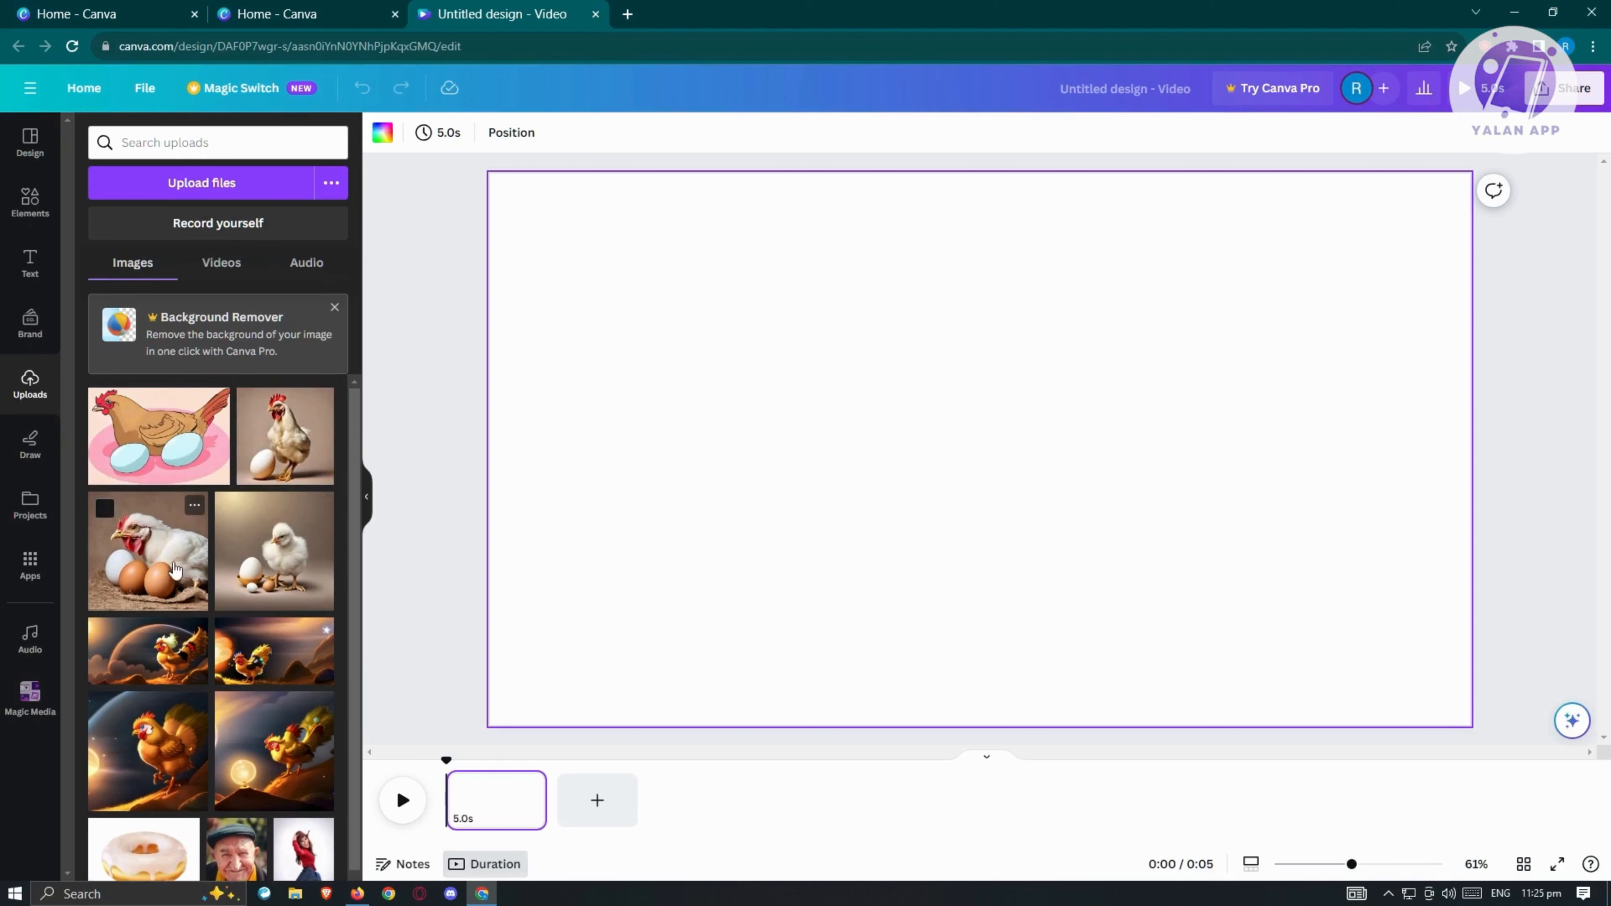
{"action": "left_click_drag", "start_coordinate": [170, 566], "coordinate": [855, 324]}
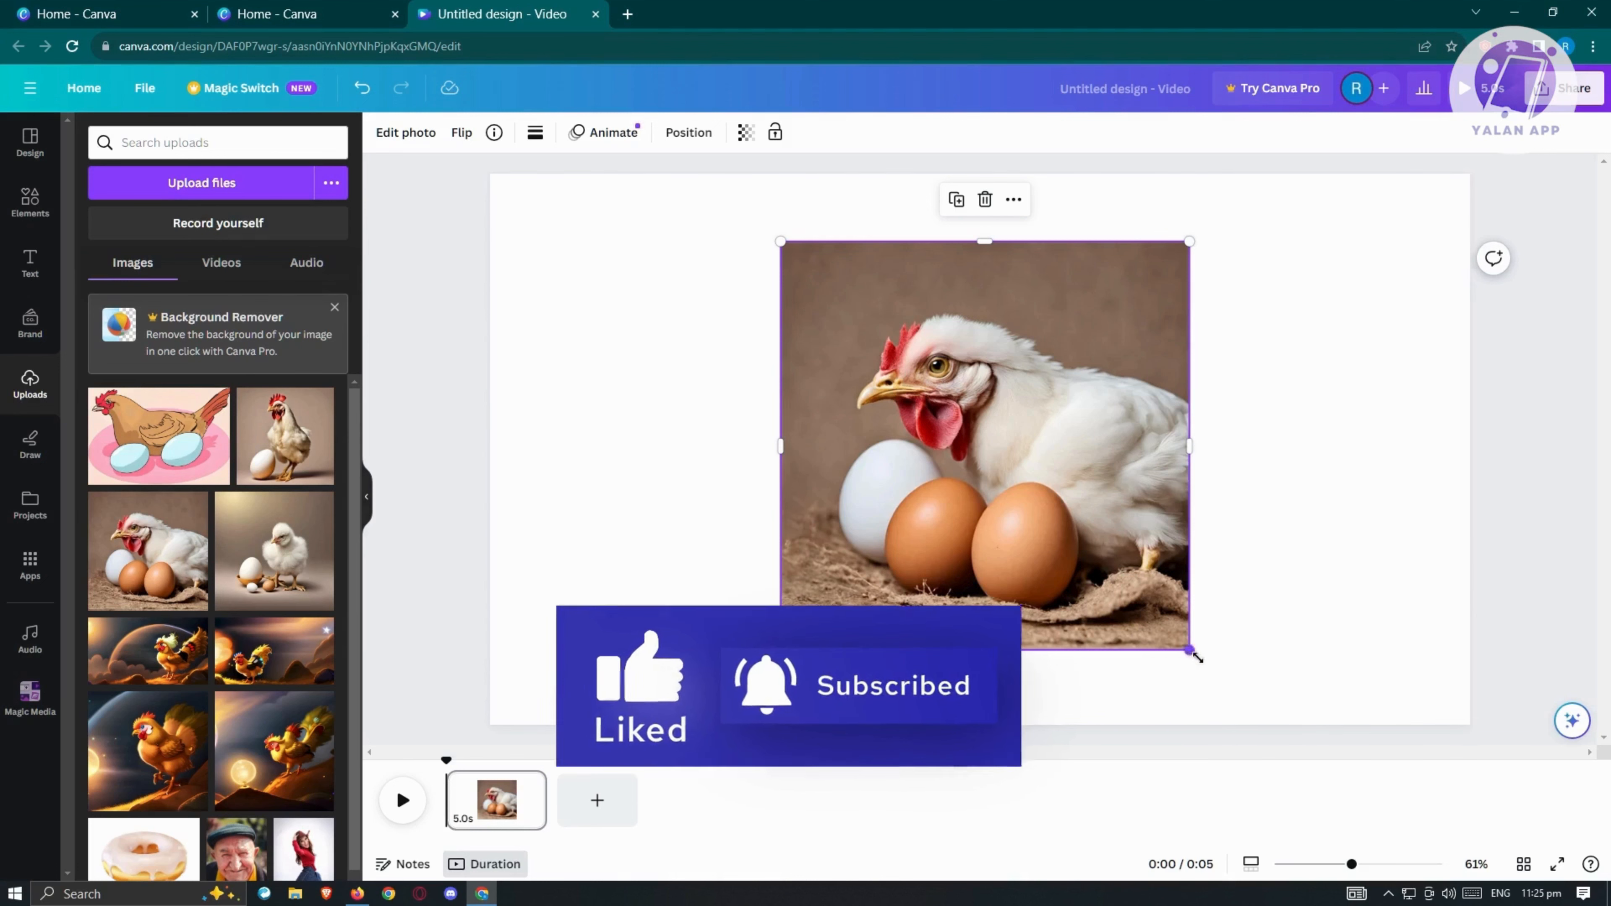
{"action": "left_click_drag", "start_coordinate": [1189, 649], "coordinate": [1266, 690]}
{"action": "left_click_drag", "start_coordinate": [1129, 601], "coordinate": [1120, 565]}
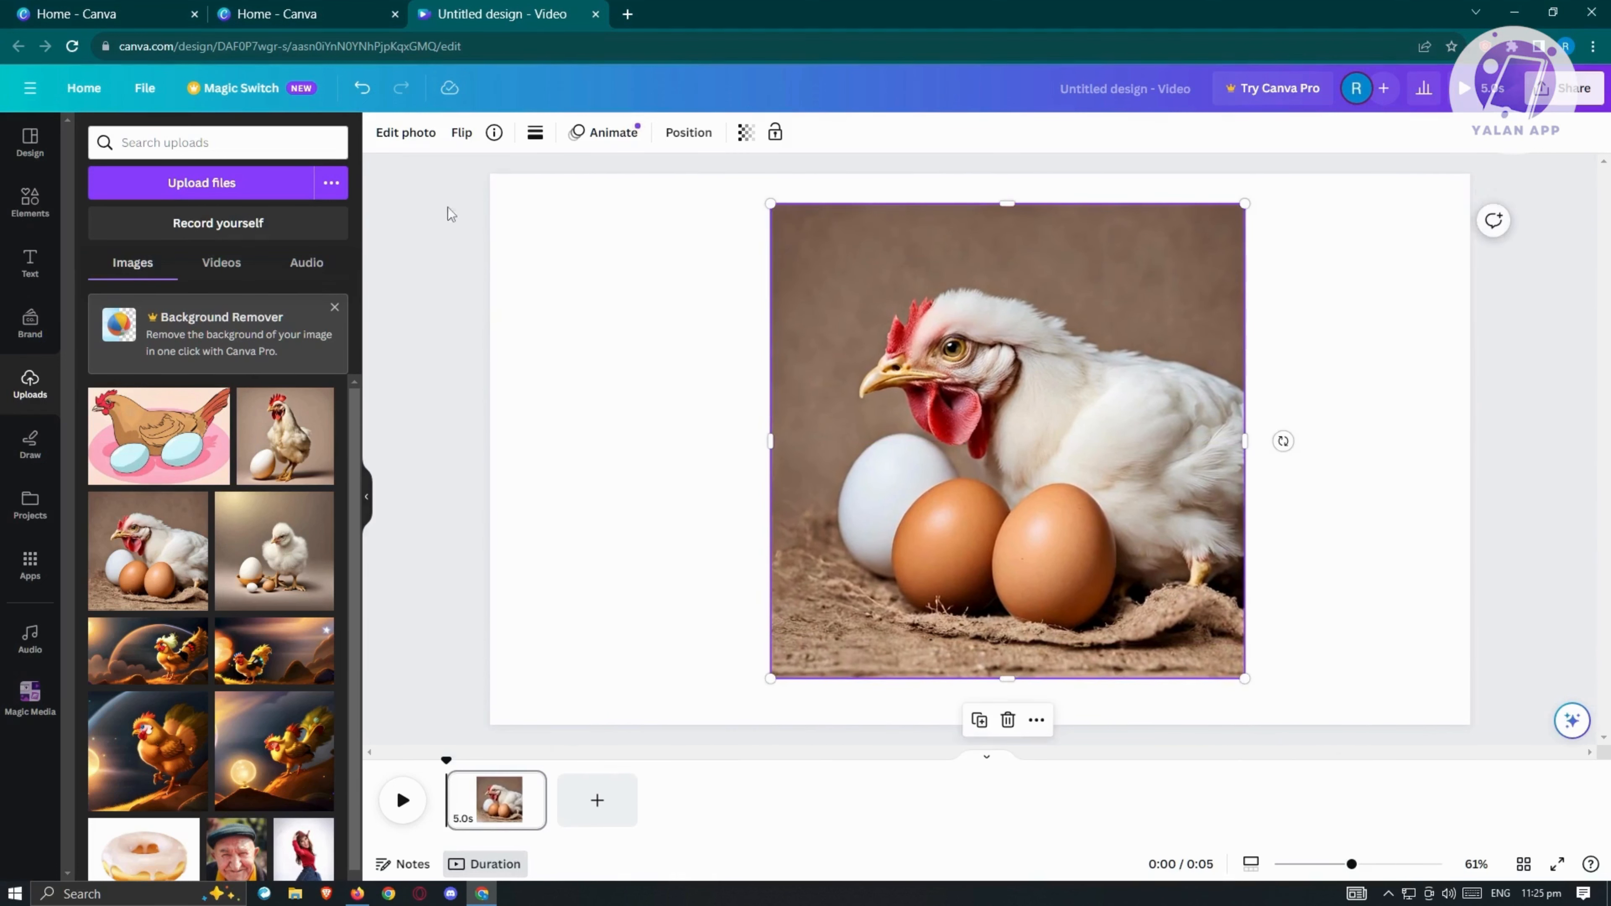
Step: Set the first page's background to the grey-brown photo color and move the hen photo toward the page's left side
{"action": "left_click", "coordinate": [611, 261]}
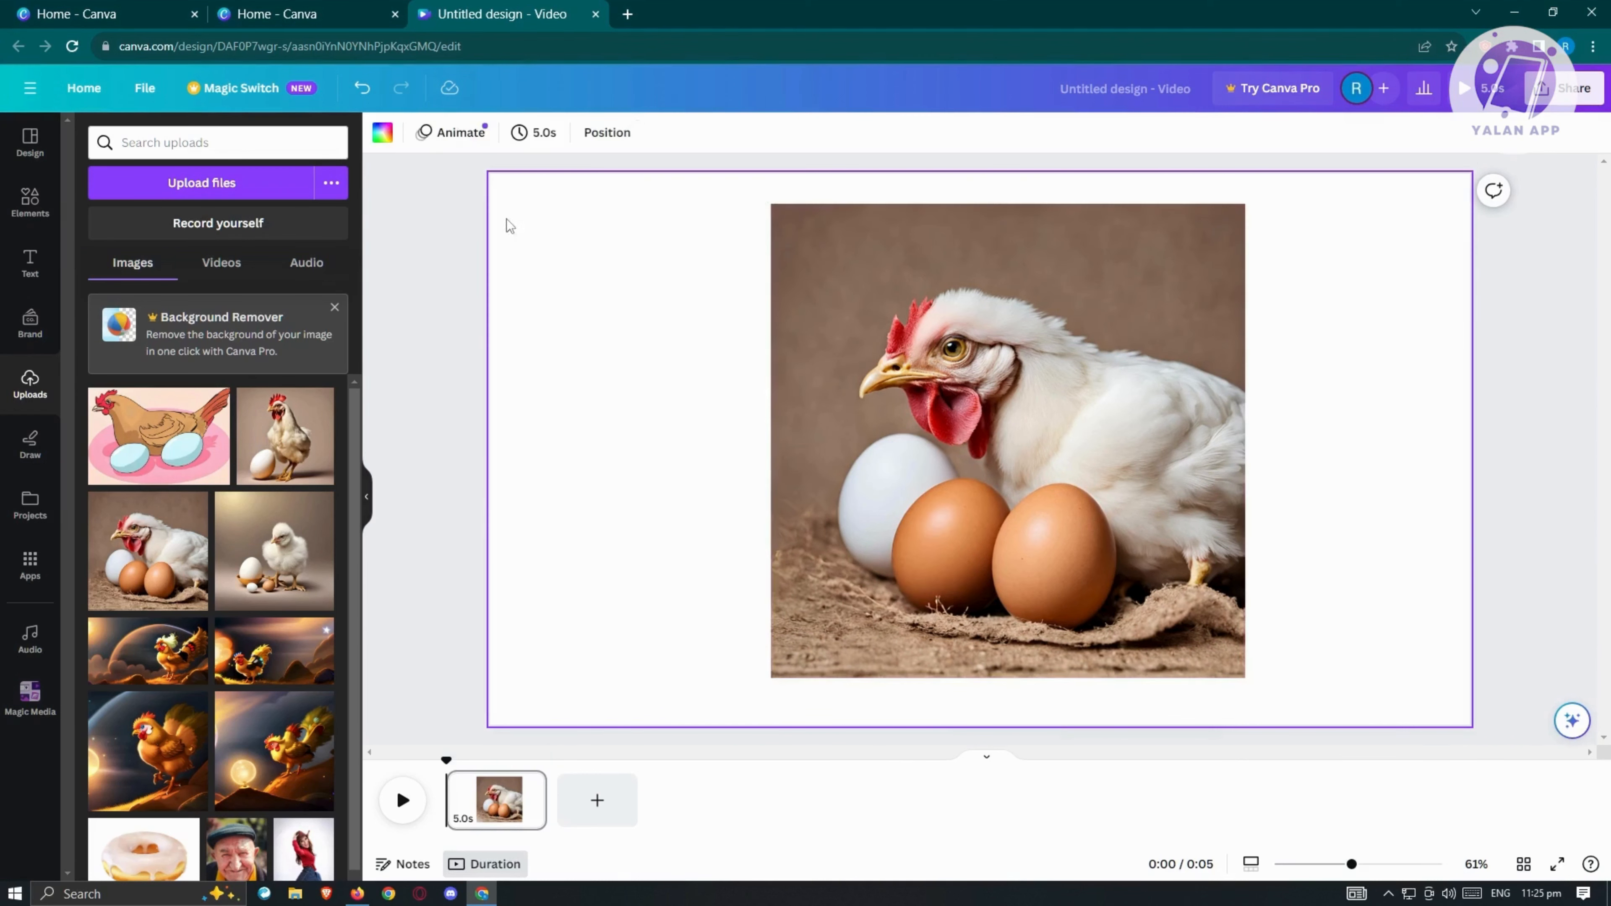
{"action": "left_click", "coordinate": [383, 134]}
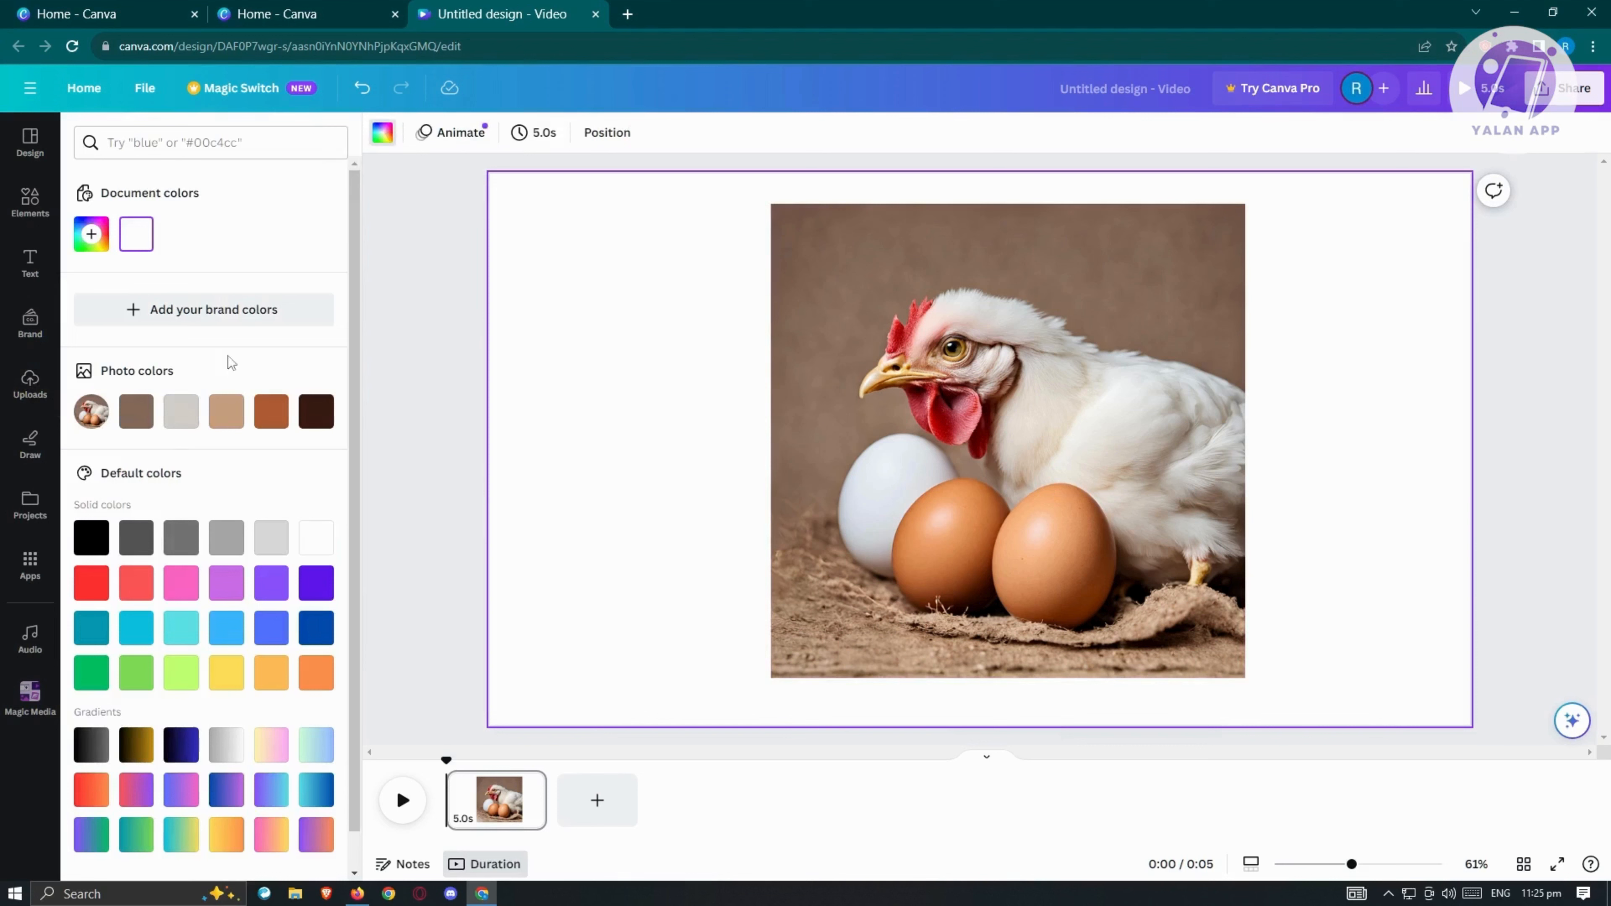
{"action": "left_click", "coordinate": [133, 419]}
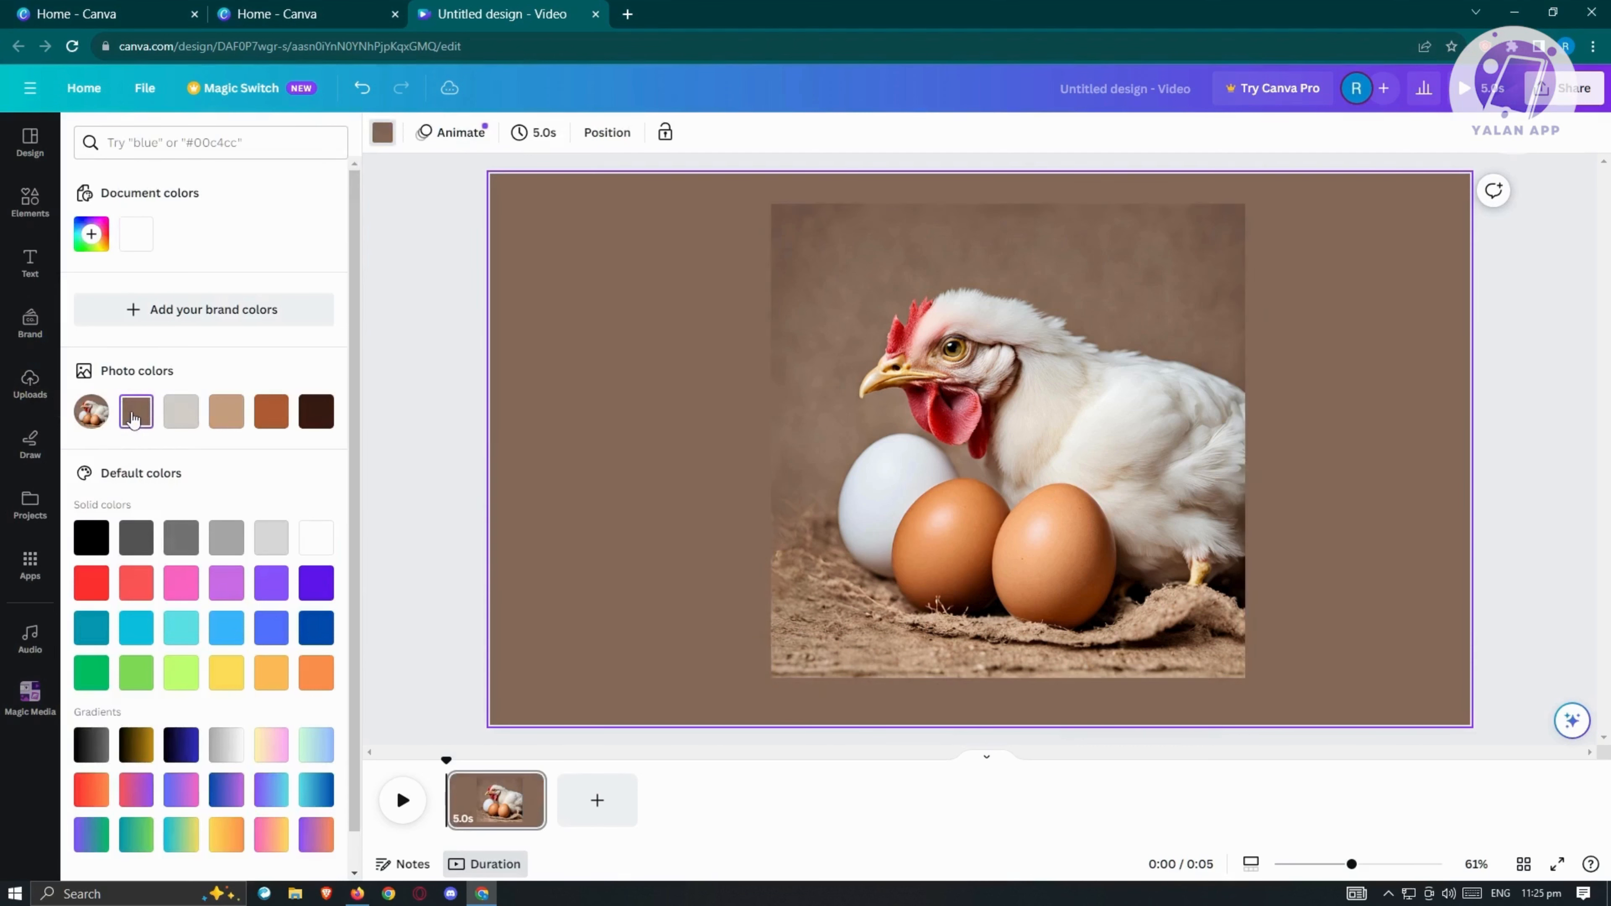
{"action": "left_click_drag", "start_coordinate": [1013, 353], "coordinate": [867, 349]}
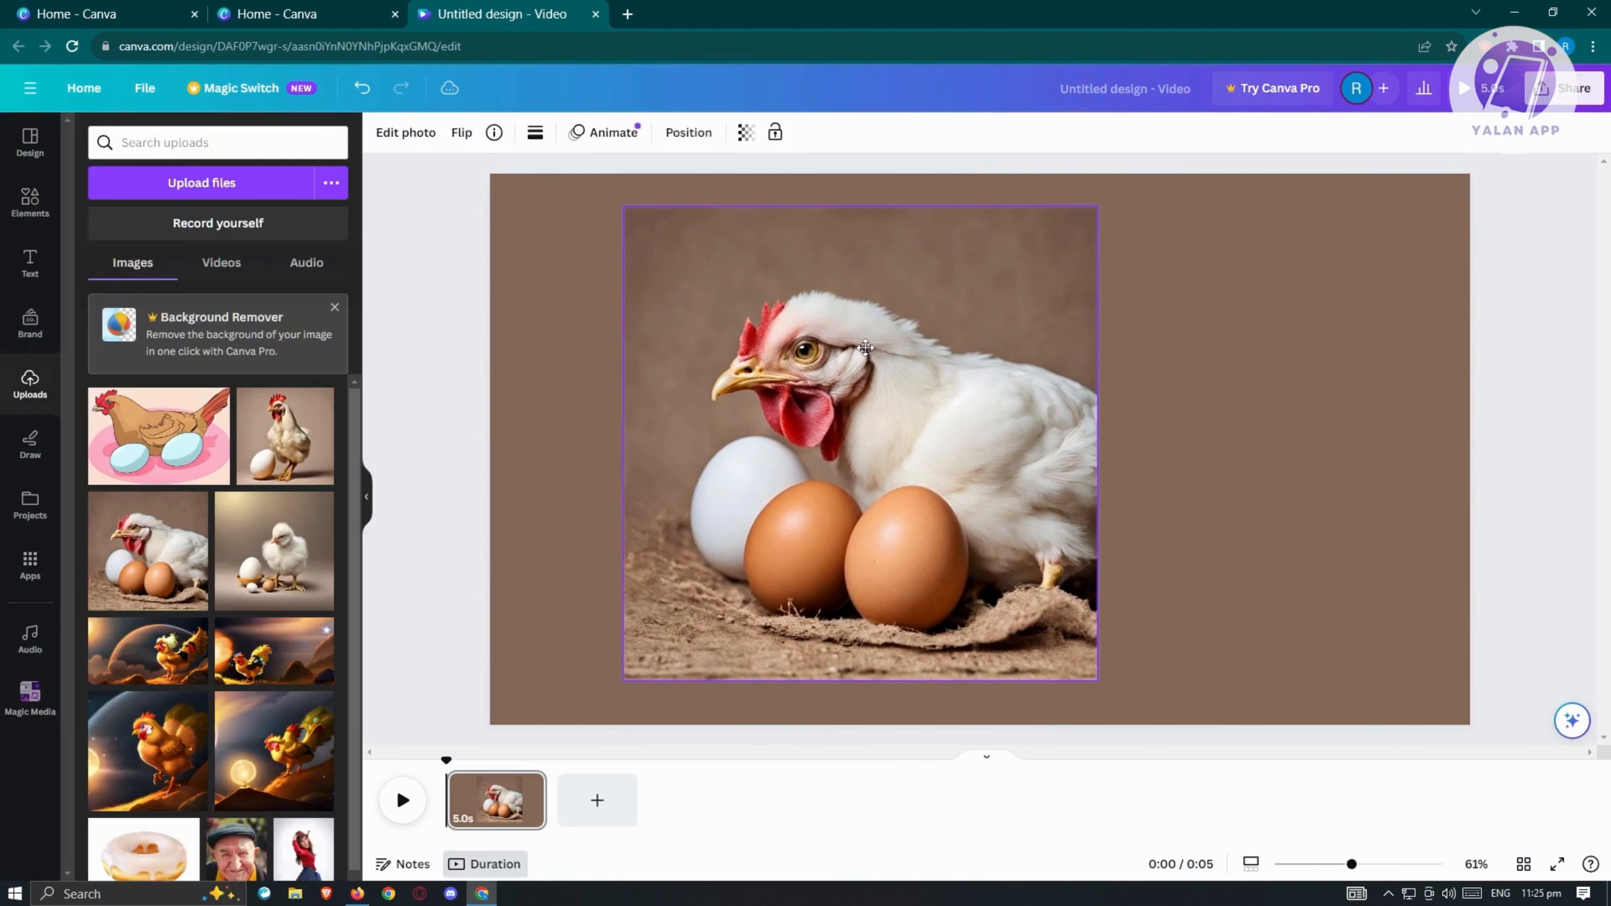
{"action": "left_click", "coordinate": [441, 393]}
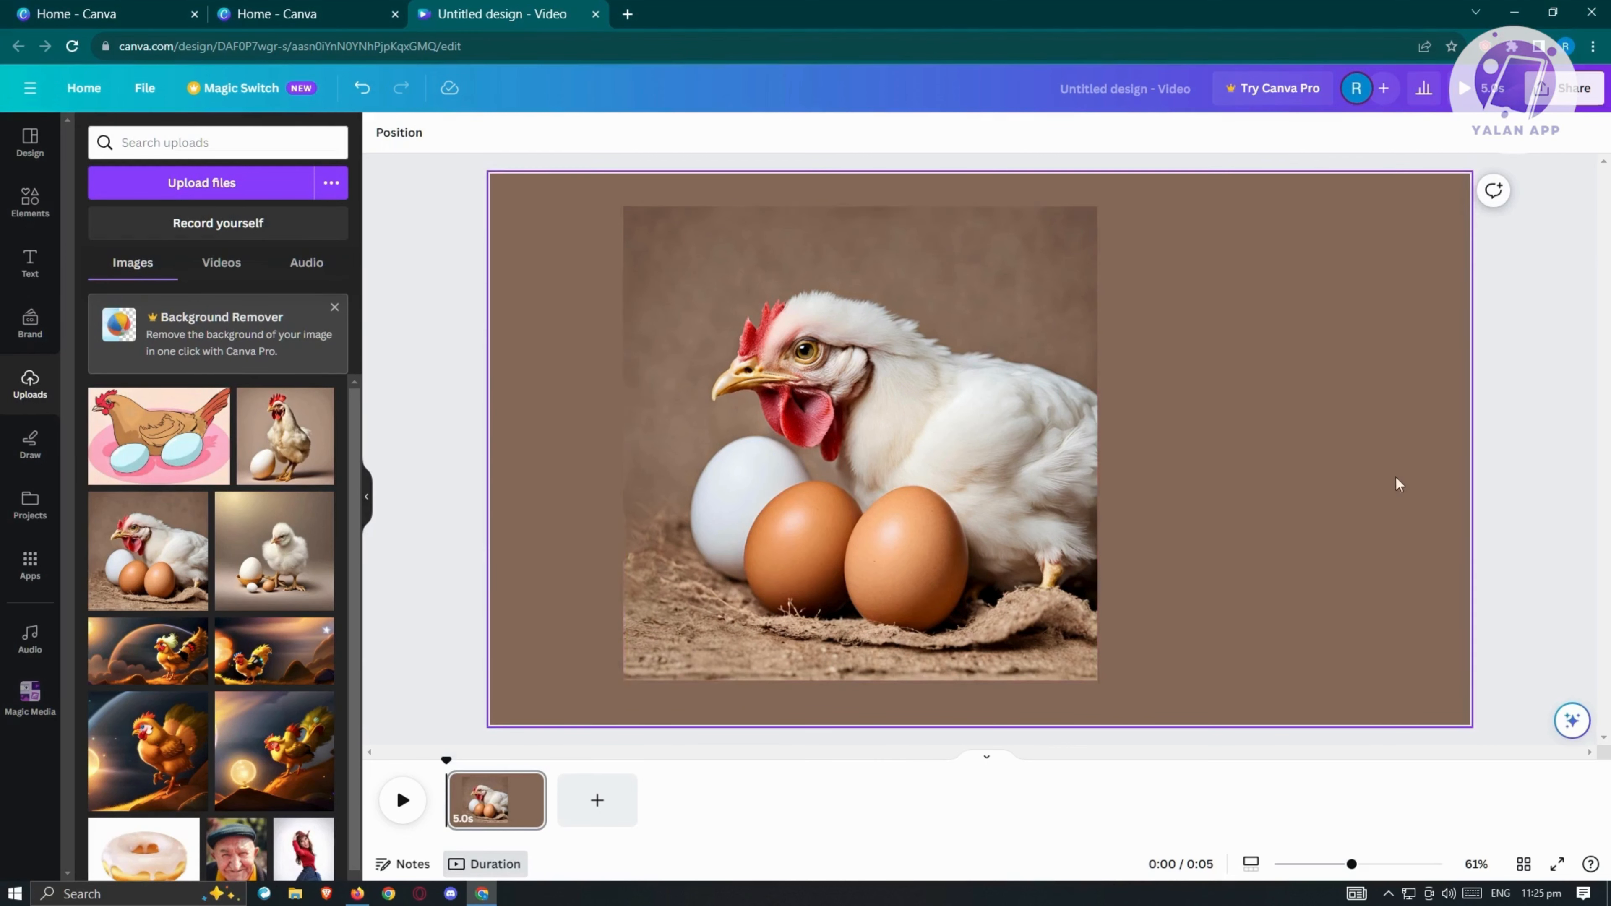
Step: Add a second page with the uploaded chick photo, stretched to the full page width with narrow strips left above and below
{"action": "left_click", "coordinate": [601, 809]}
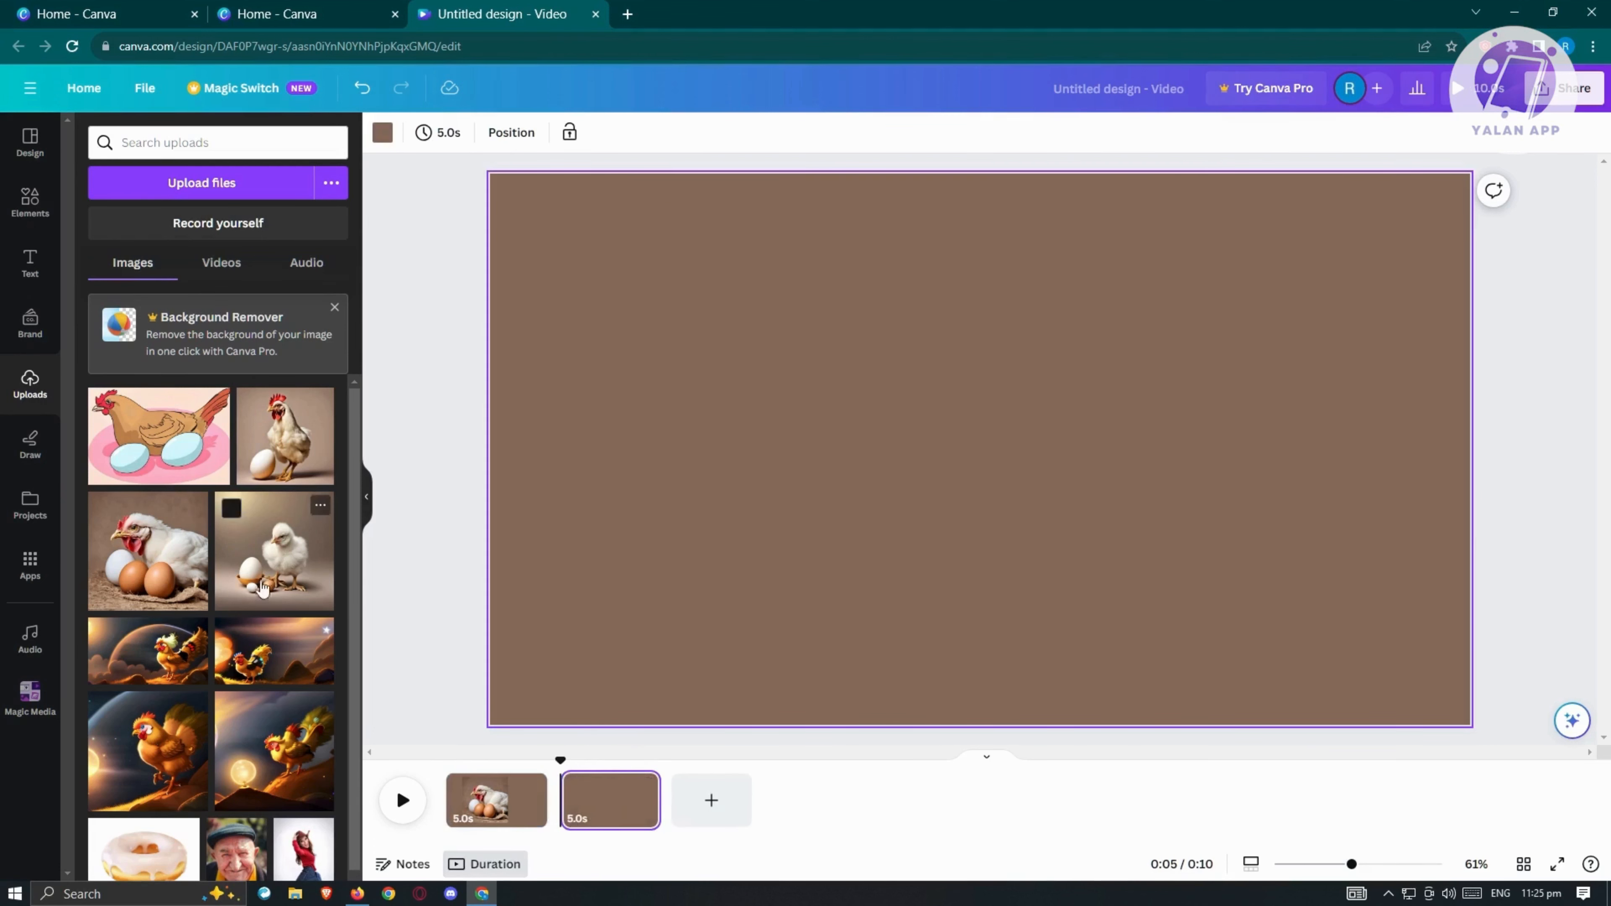
{"action": "left_click", "coordinate": [258, 571]}
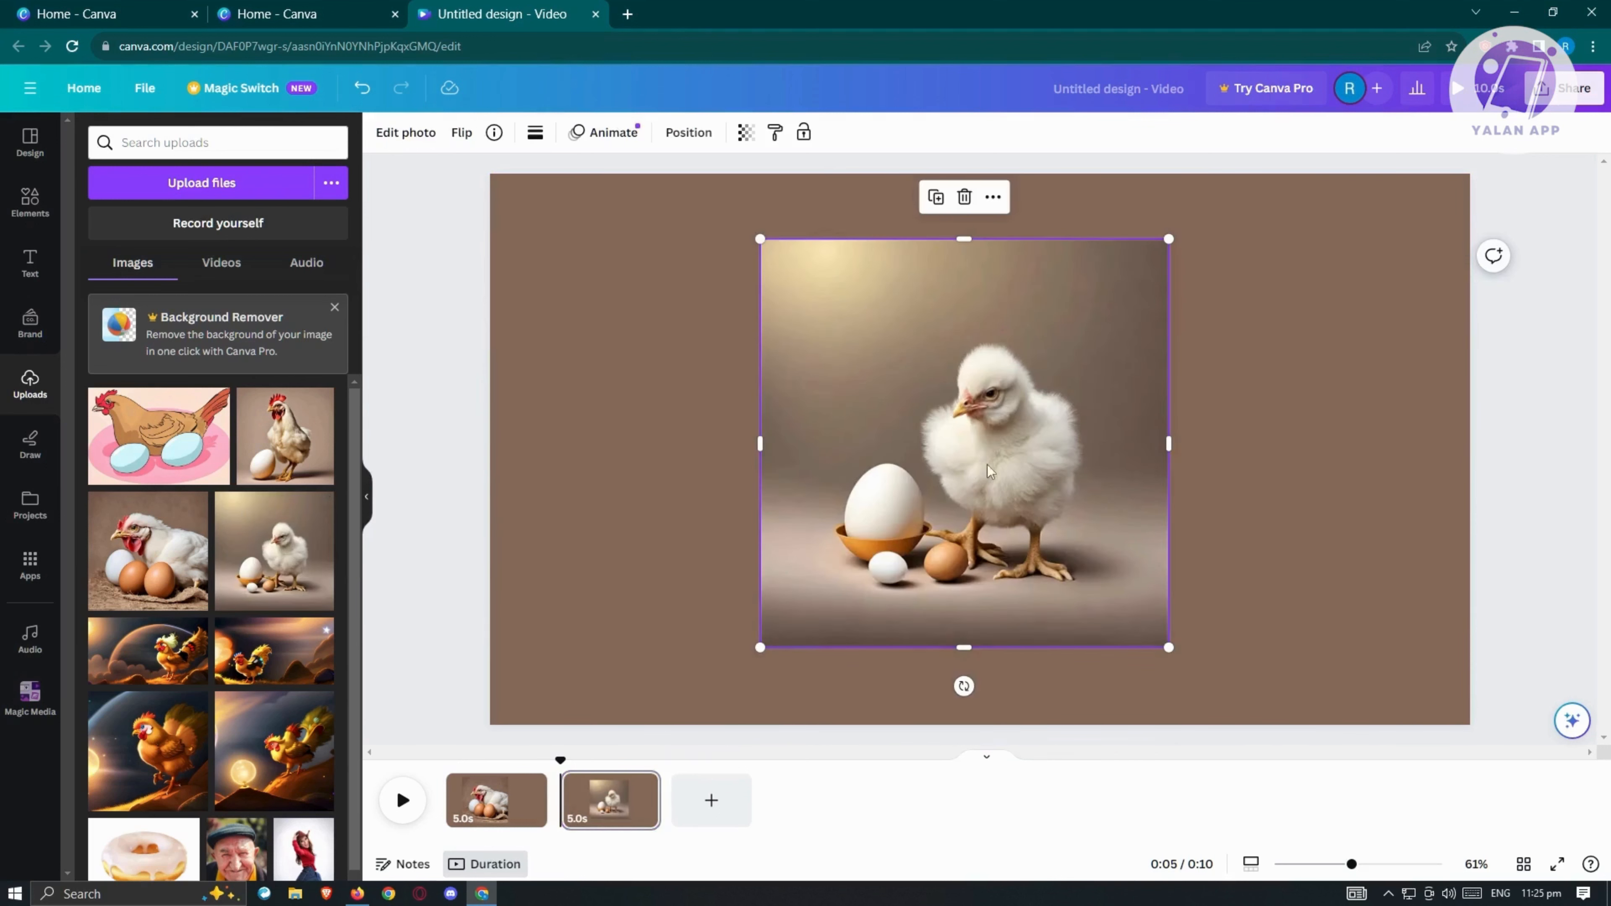
{"action": "left_click_drag", "start_coordinate": [989, 471], "coordinate": [819, 410]}
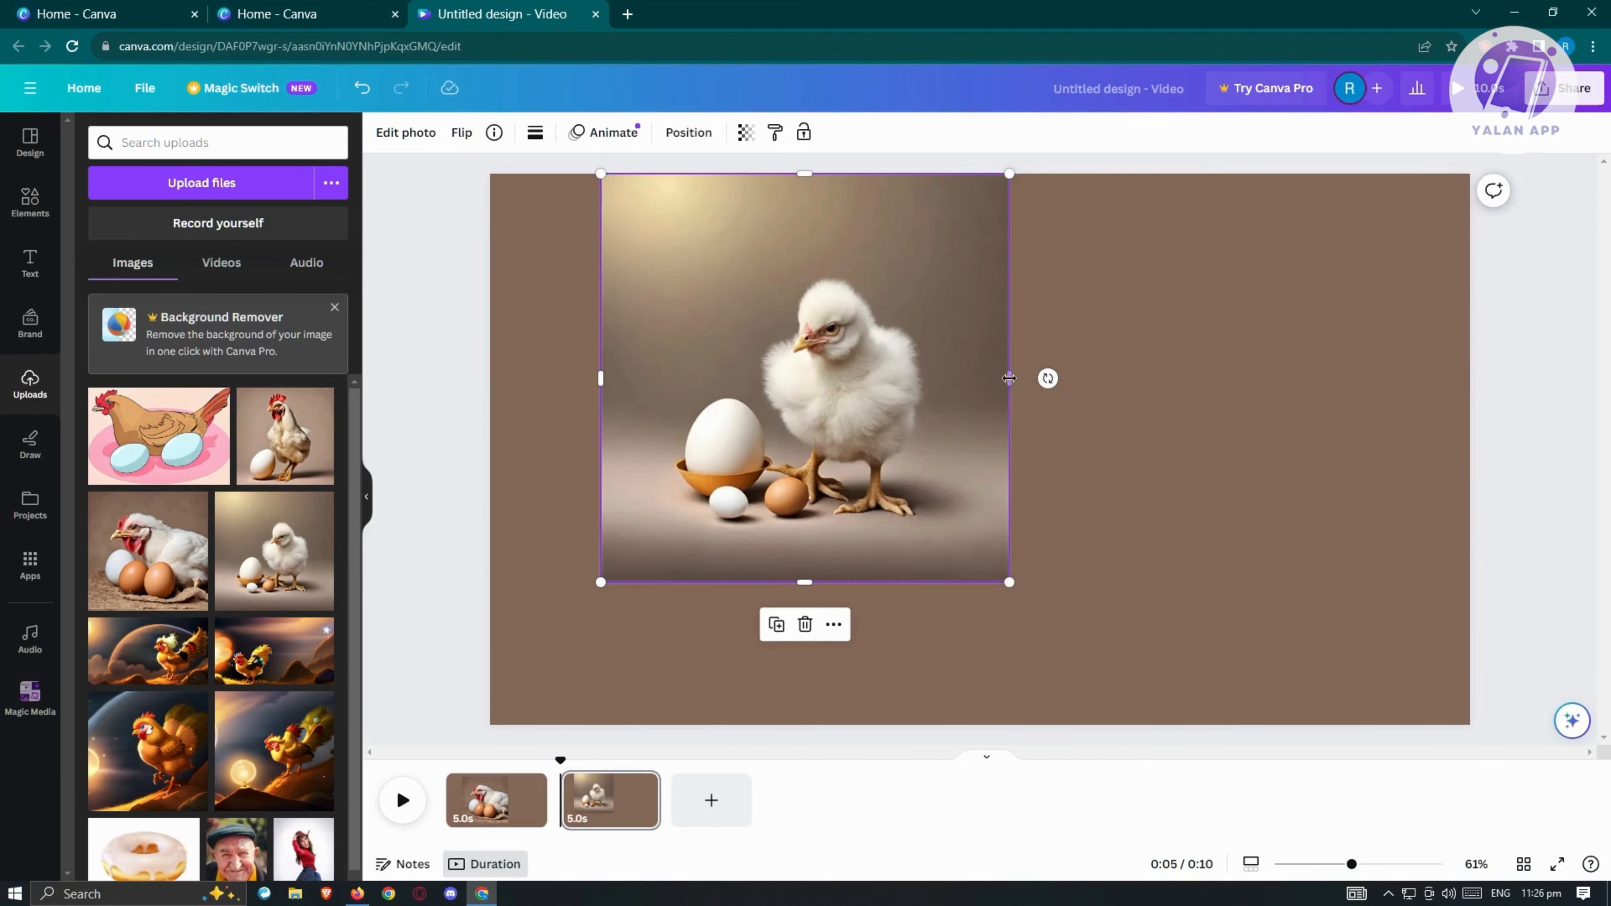
{"action": "left_click_drag", "start_coordinate": [1011, 380], "coordinate": [1370, 468]}
{"action": "left_click_drag", "start_coordinate": [599, 450], "coordinate": [490, 449]}
{"action": "left_click_drag", "start_coordinate": [984, 236], "coordinate": [983, 198]}
{"action": "left_click_drag", "start_coordinate": [980, 650], "coordinate": [980, 697]}
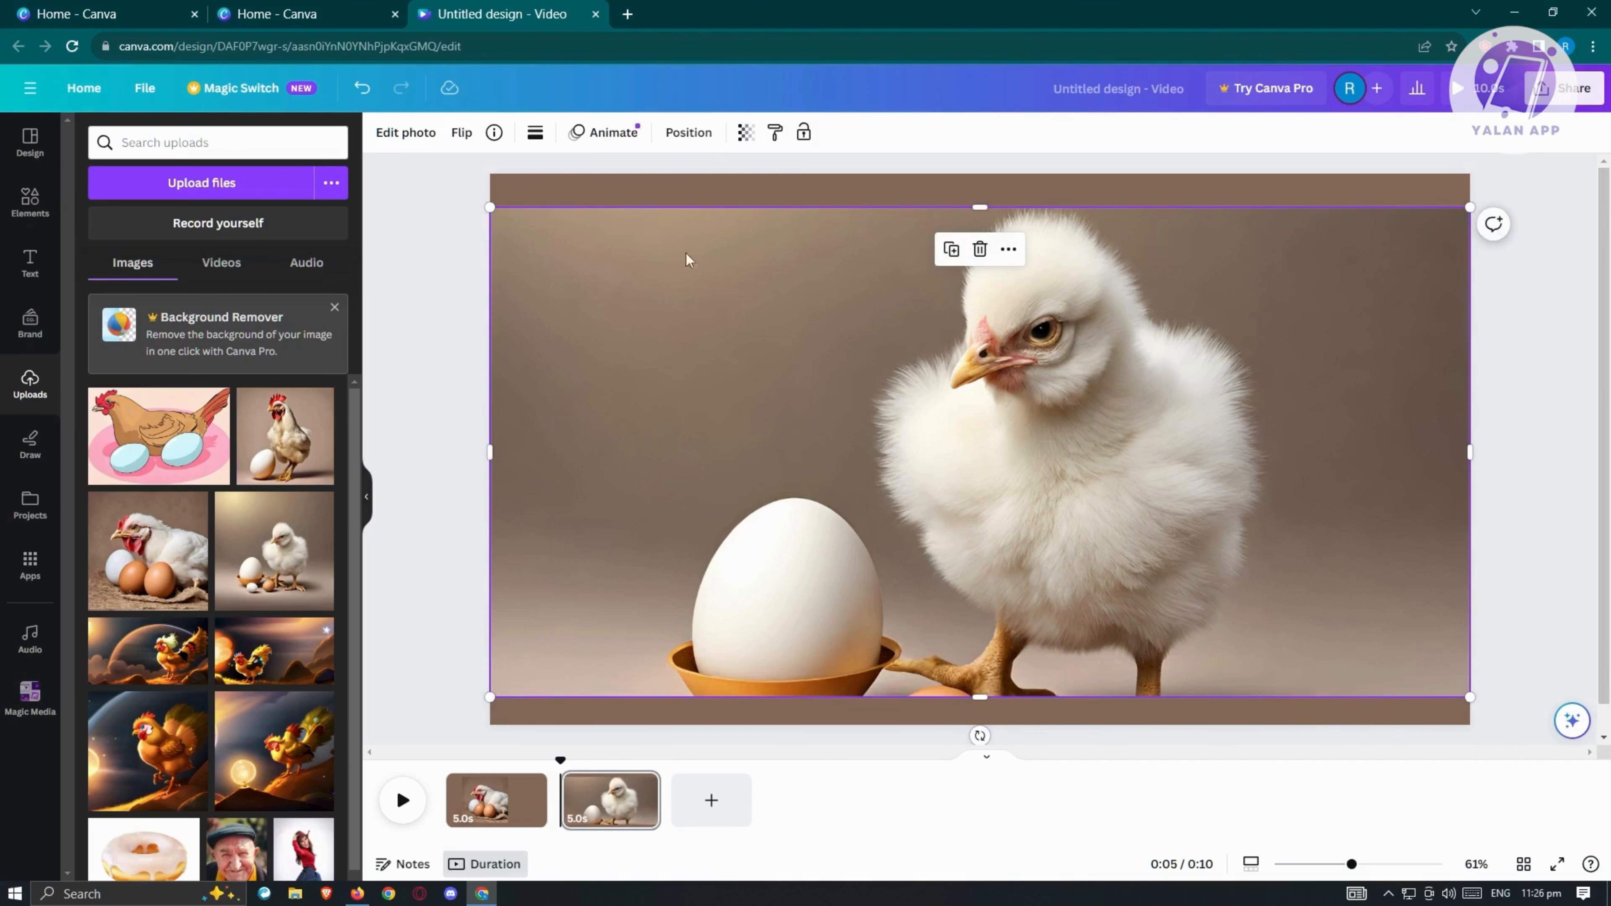
Step: Set the transparency of the wide chick photo on the second page to 30
{"action": "left_click", "coordinate": [746, 135]}
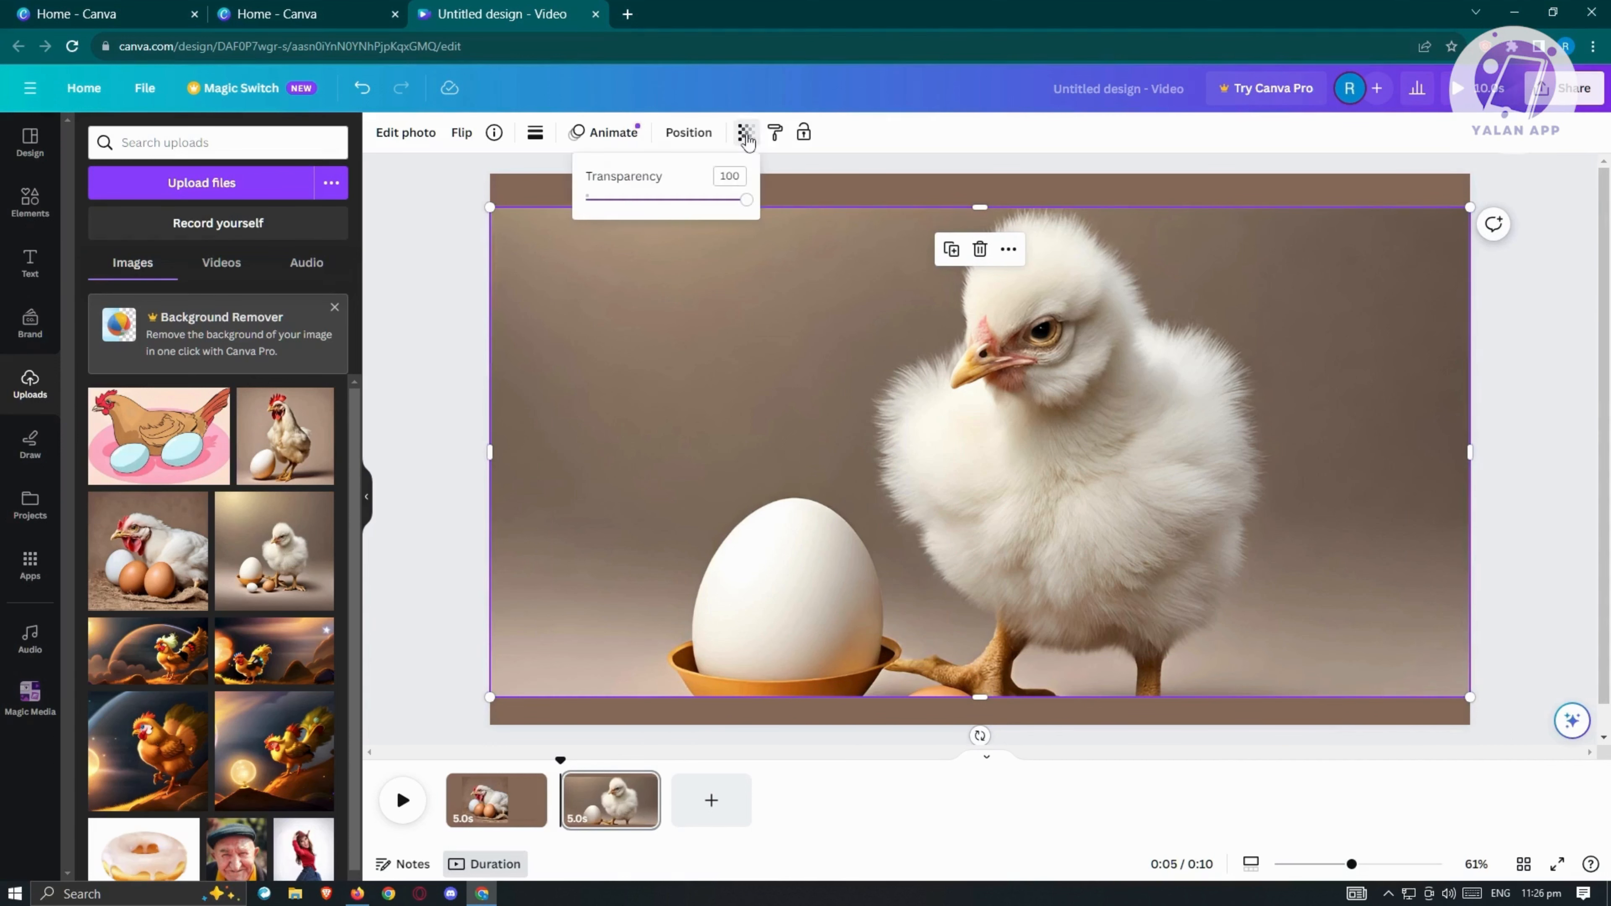
{"action": "left_click_drag", "start_coordinate": [748, 210], "coordinate": [636, 209]}
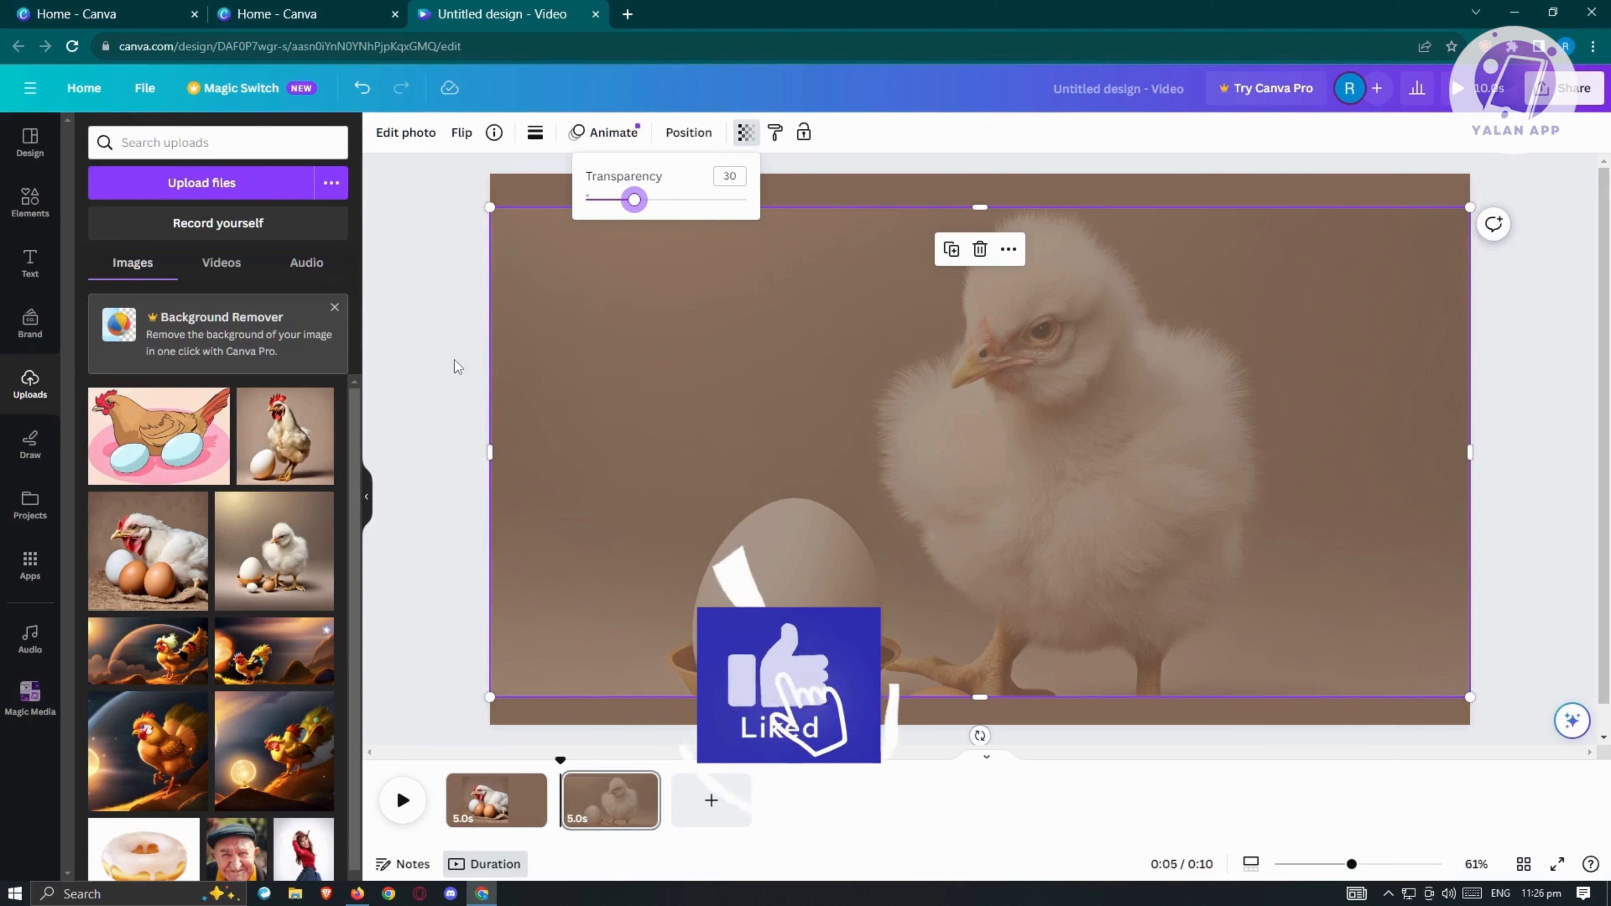
{"action": "key", "text": "Escape"}
Step: Add an opaque copy of the chick photo, shrink it to about 60% of the page width and center it over the faded one
{"action": "left_click_drag", "start_coordinate": [190, 501], "coordinate": [658, 702]}
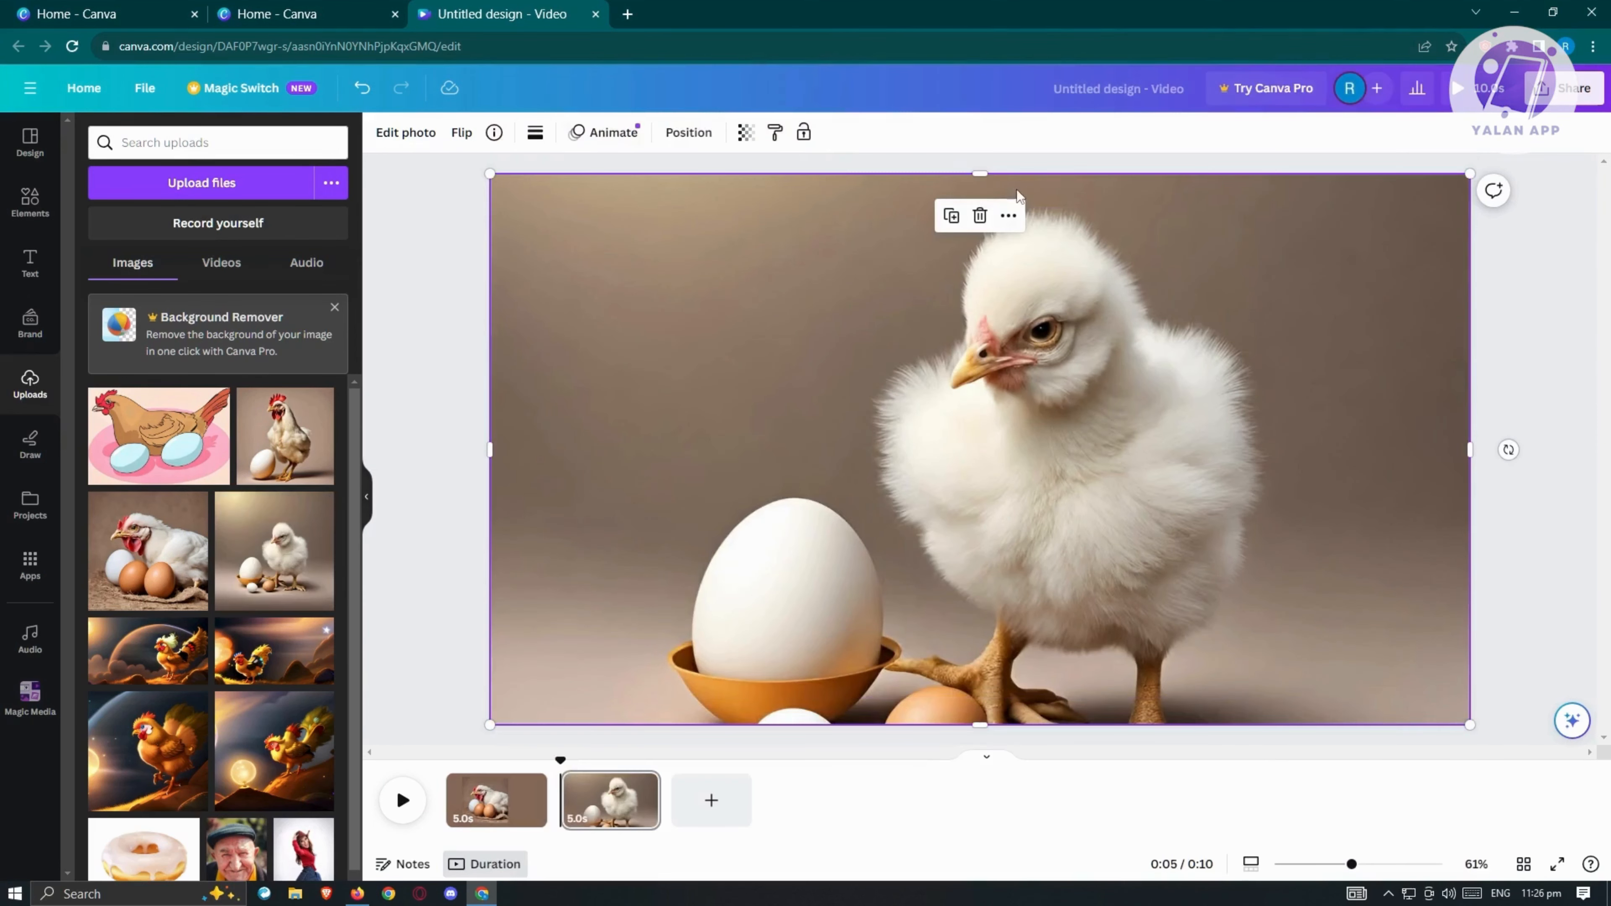
{"action": "left_click_drag", "start_coordinate": [1469, 175], "coordinate": [882, 504]}
{"action": "left_click_drag", "start_coordinate": [823, 609], "coordinate": [1085, 402]}
{"action": "left_click_drag", "start_coordinate": [1156, 538], "coordinate": [1349, 618]}
{"action": "left_click_drag", "start_coordinate": [1290, 530], "coordinate": [1218, 520]}
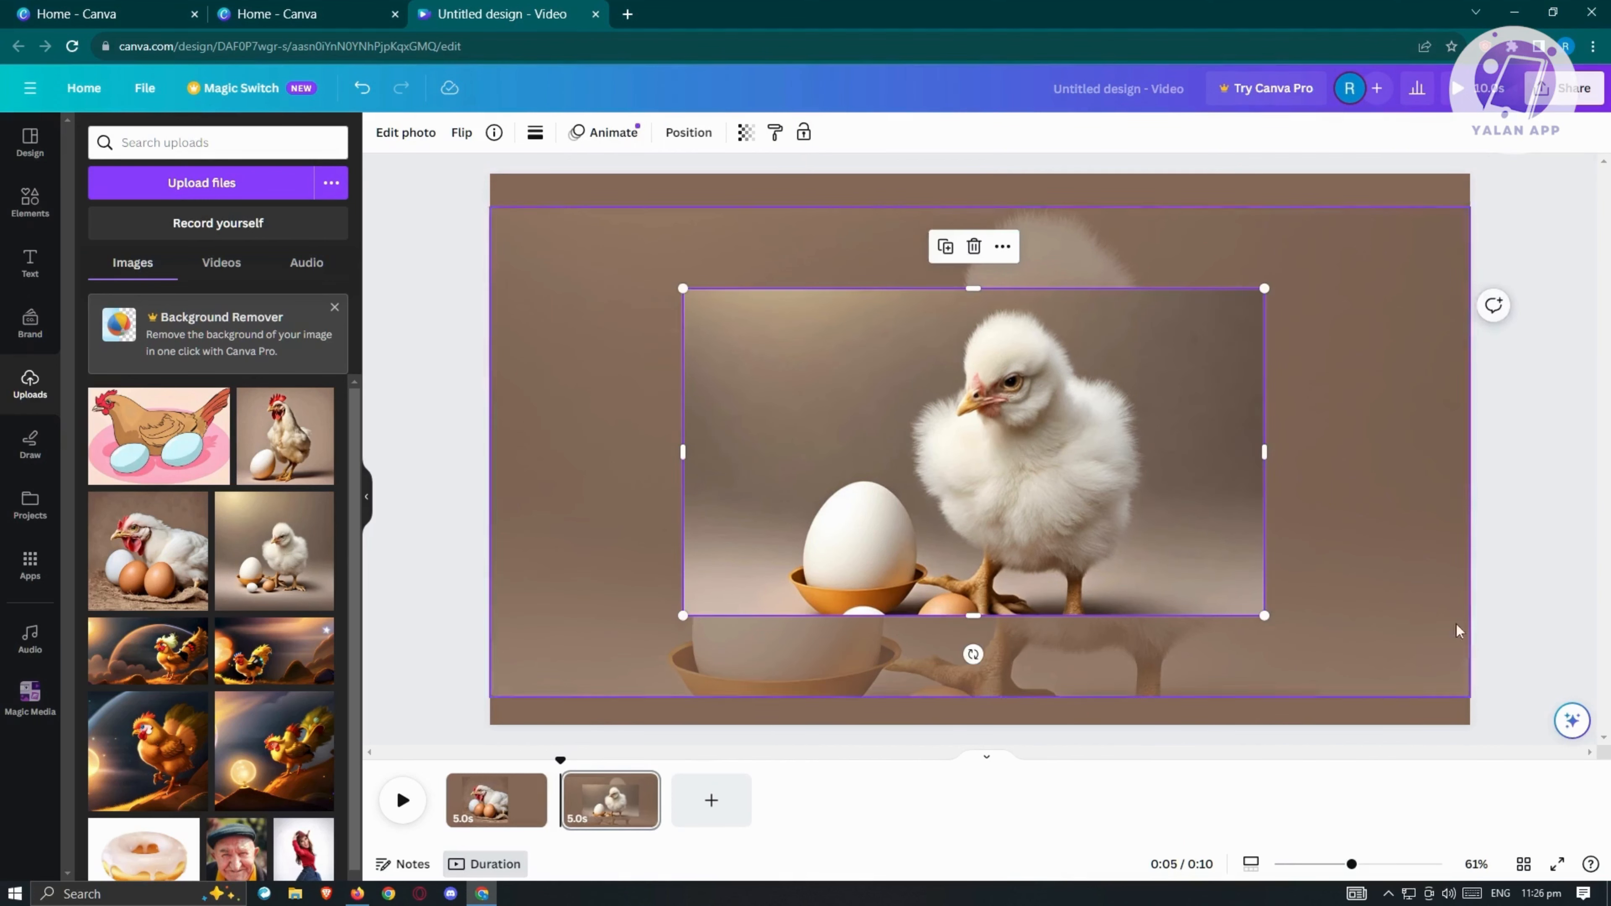
{"action": "left_click", "coordinate": [1532, 595]}
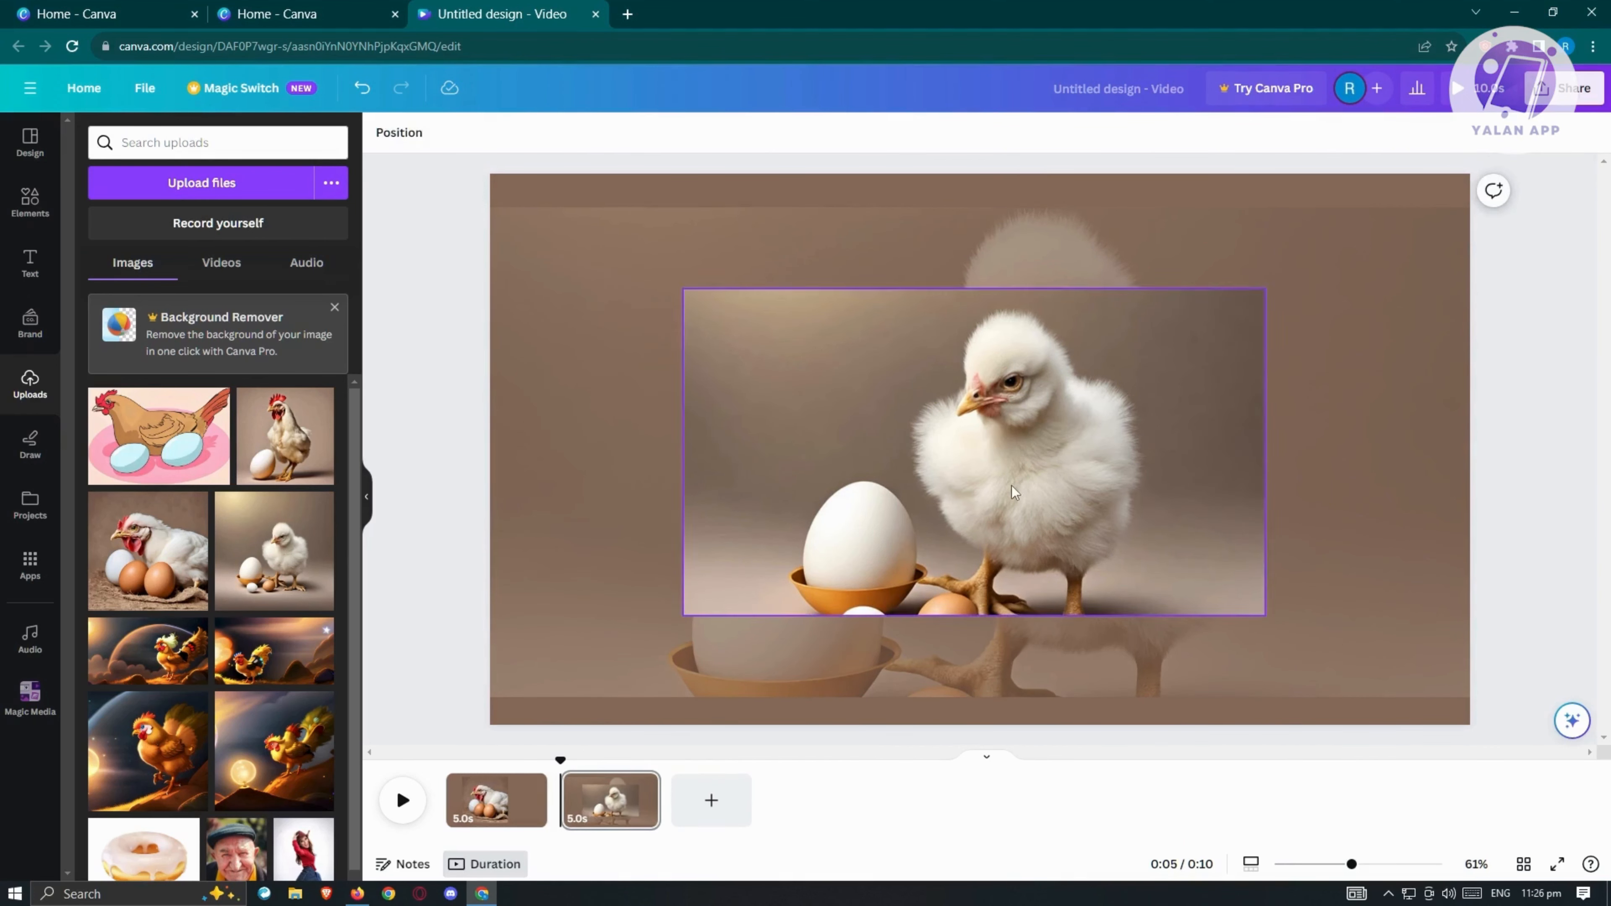
Step: Add a third page with the uploaded photo of the standing chicken and egg, shrunk to a small square near the page center
{"action": "left_click", "coordinate": [716, 801]}
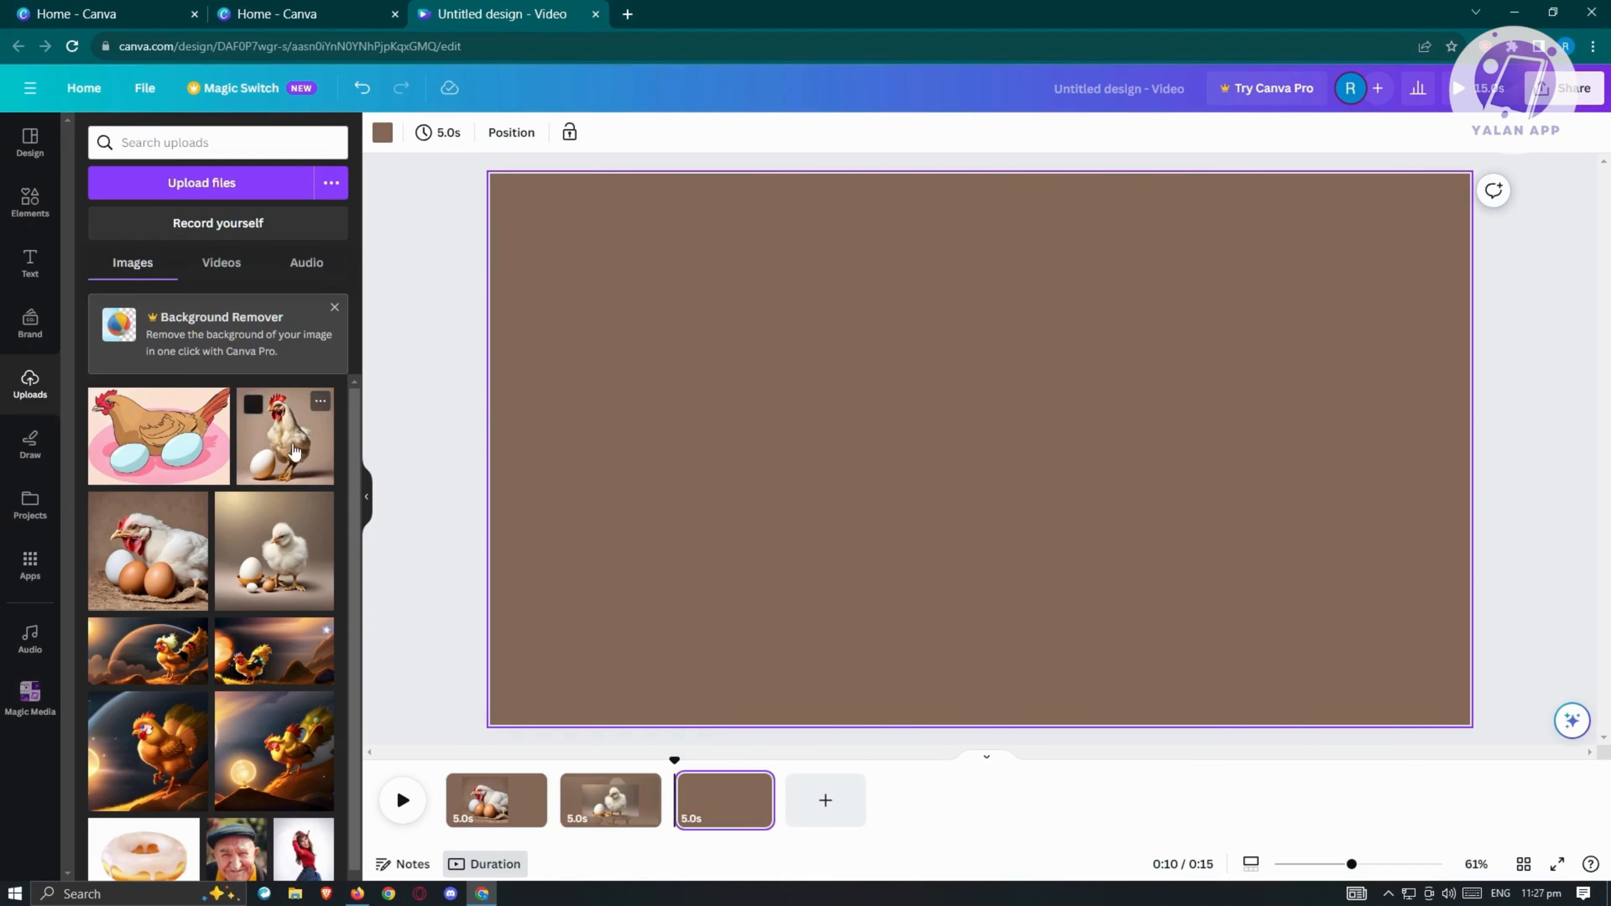
{"action": "left_click_drag", "start_coordinate": [293, 452], "coordinate": [833, 296]}
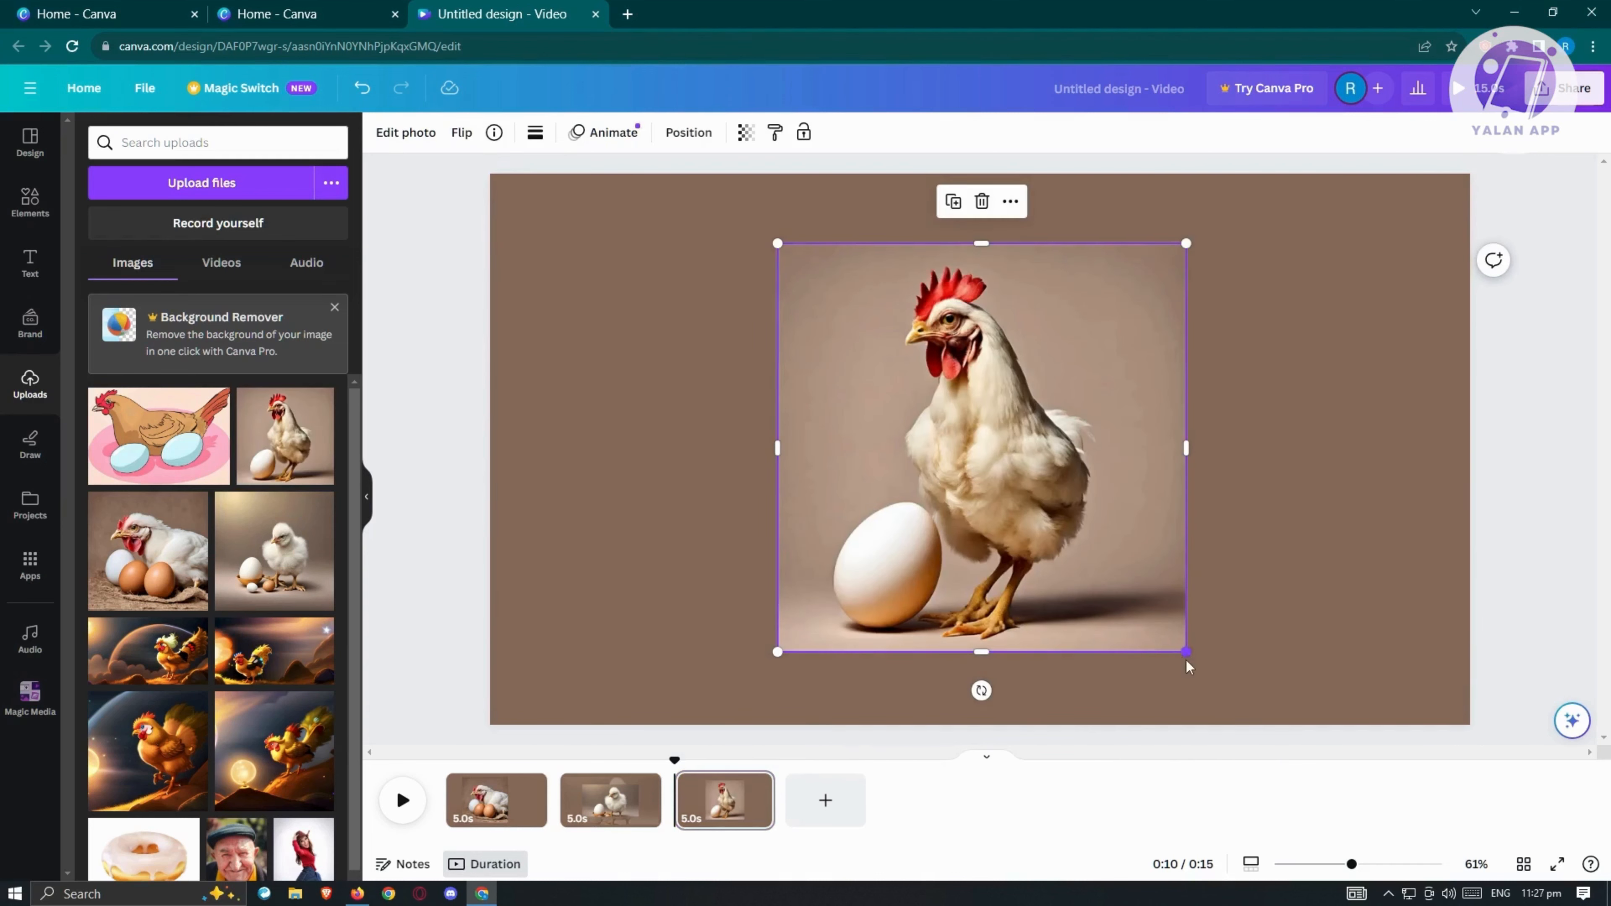
{"action": "left_click_drag", "start_coordinate": [1185, 652], "coordinate": [910, 376]}
{"action": "left_click_drag", "start_coordinate": [1034, 437], "coordinate": [994, 448]}
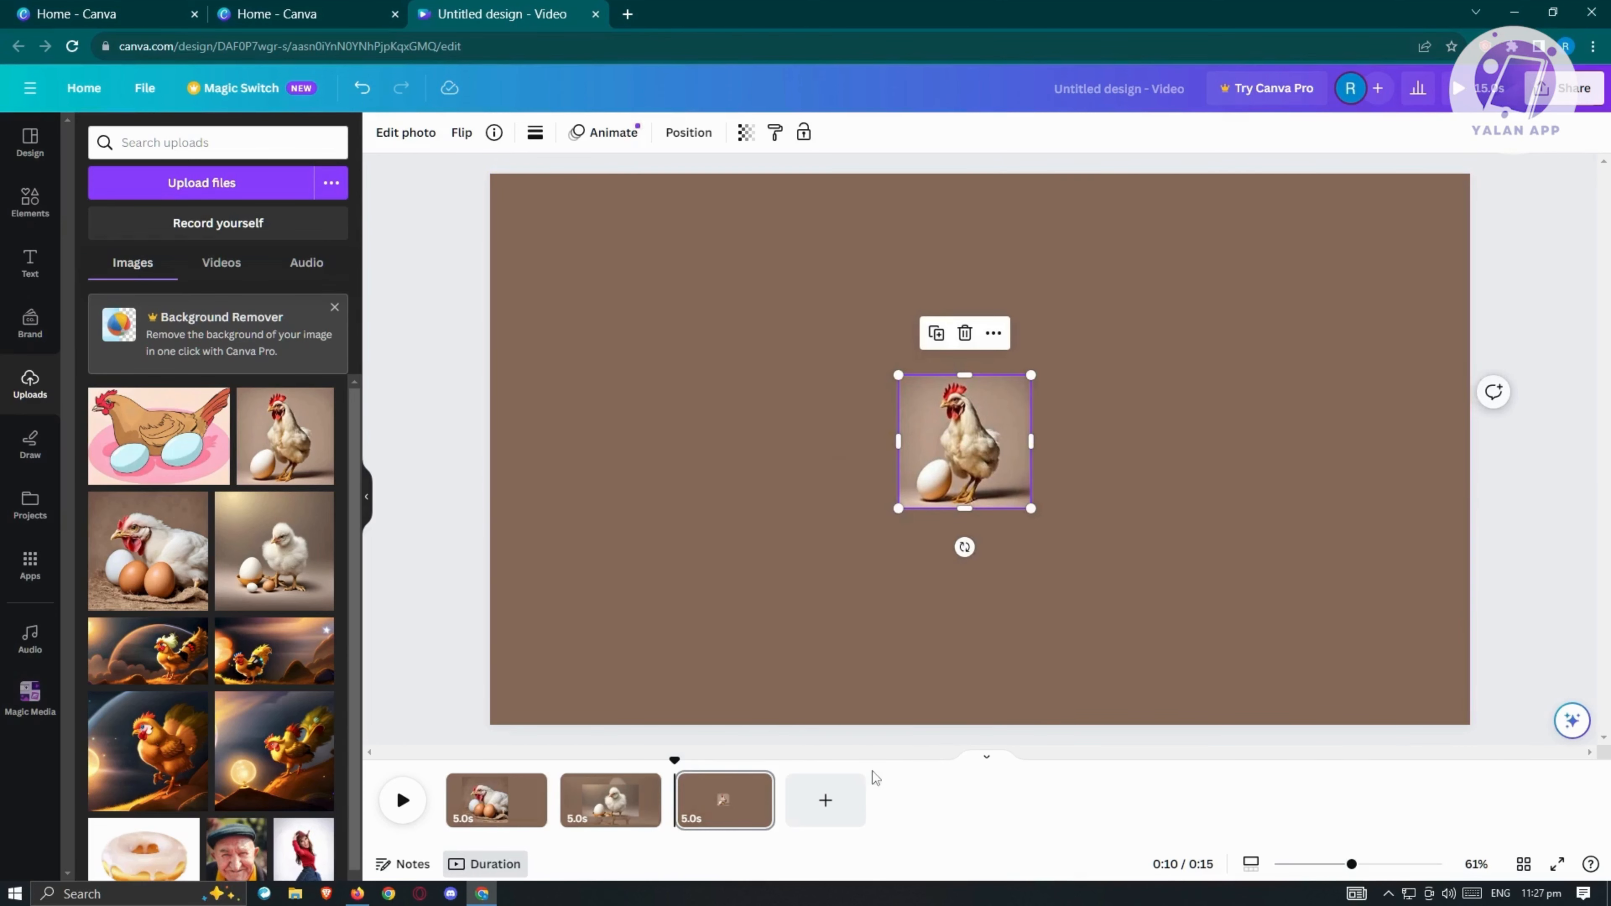
Step: Add a fourth page with the same standing chicken photo, enlarged to nearly the page's height and placed in its left half
{"action": "left_click", "coordinate": [845, 801]}
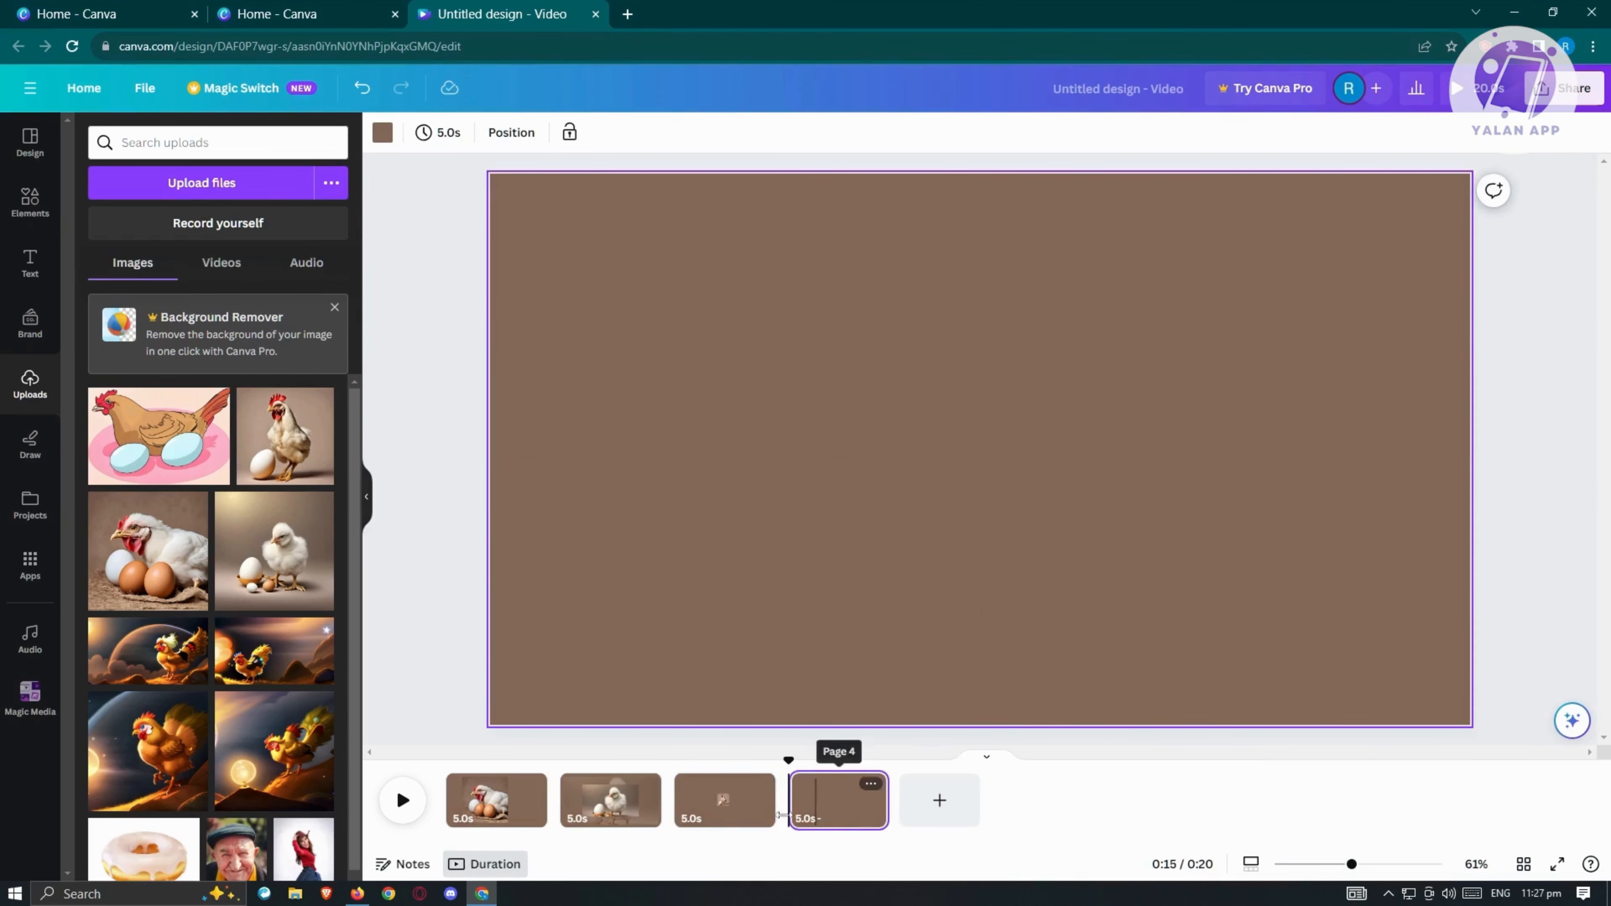
{"action": "left_click_drag", "start_coordinate": [305, 451], "coordinate": [1264, 683]}
{"action": "left_click_drag", "start_coordinate": [1179, 606], "coordinate": [1040, 483]}
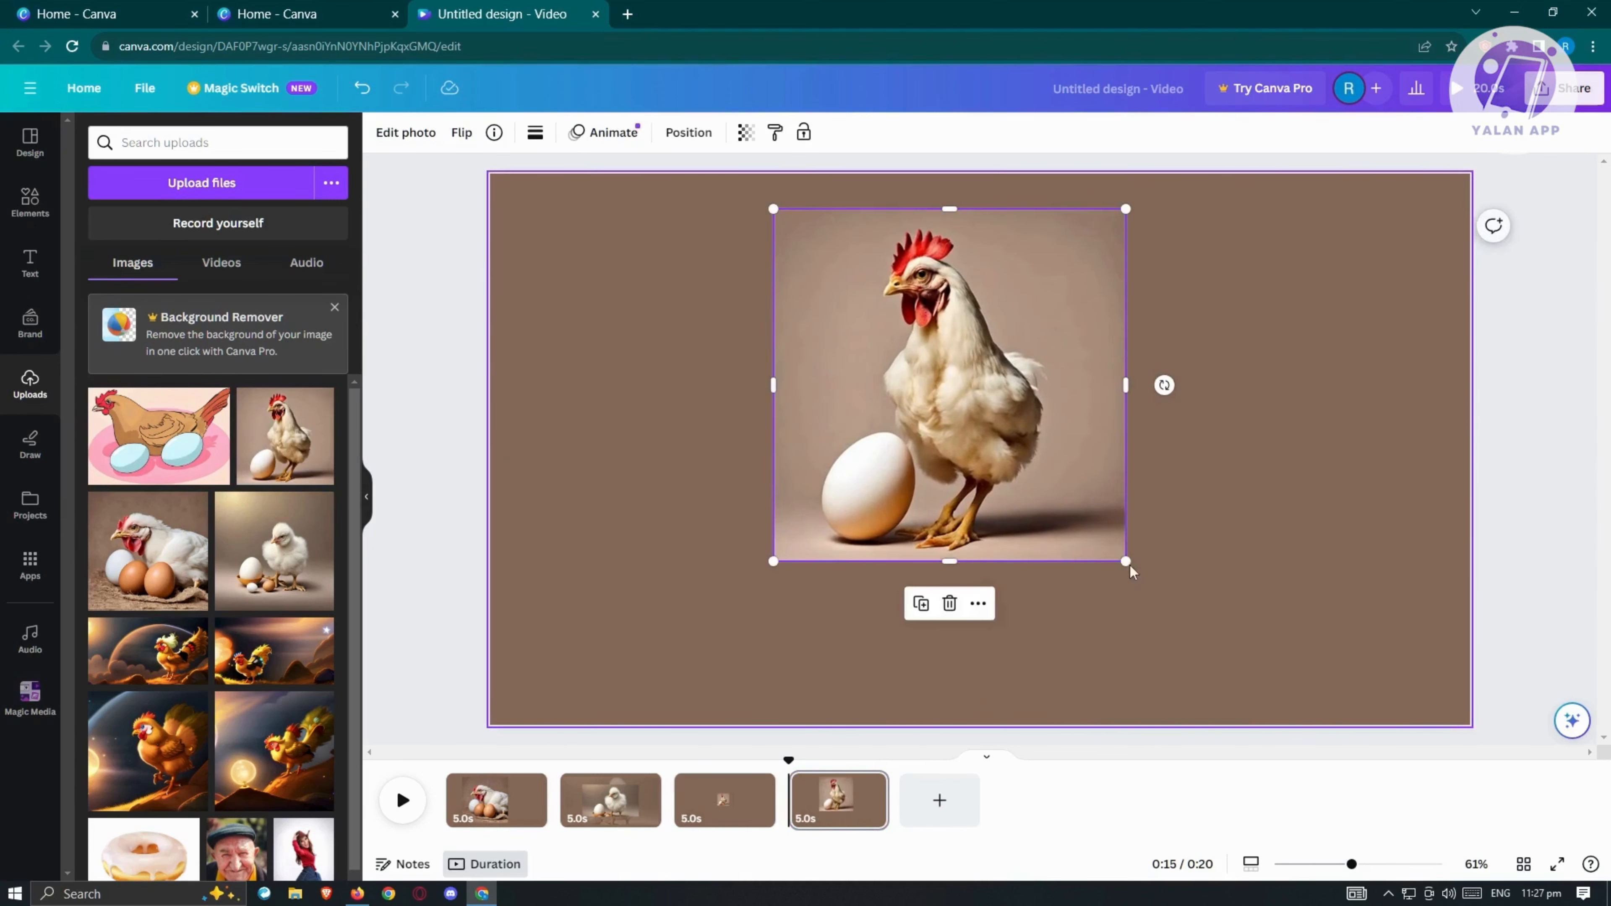
{"action": "left_click_drag", "start_coordinate": [1126, 562], "coordinate": [1268, 692]}
{"action": "left_click_drag", "start_coordinate": [1158, 603], "coordinate": [931, 598]}
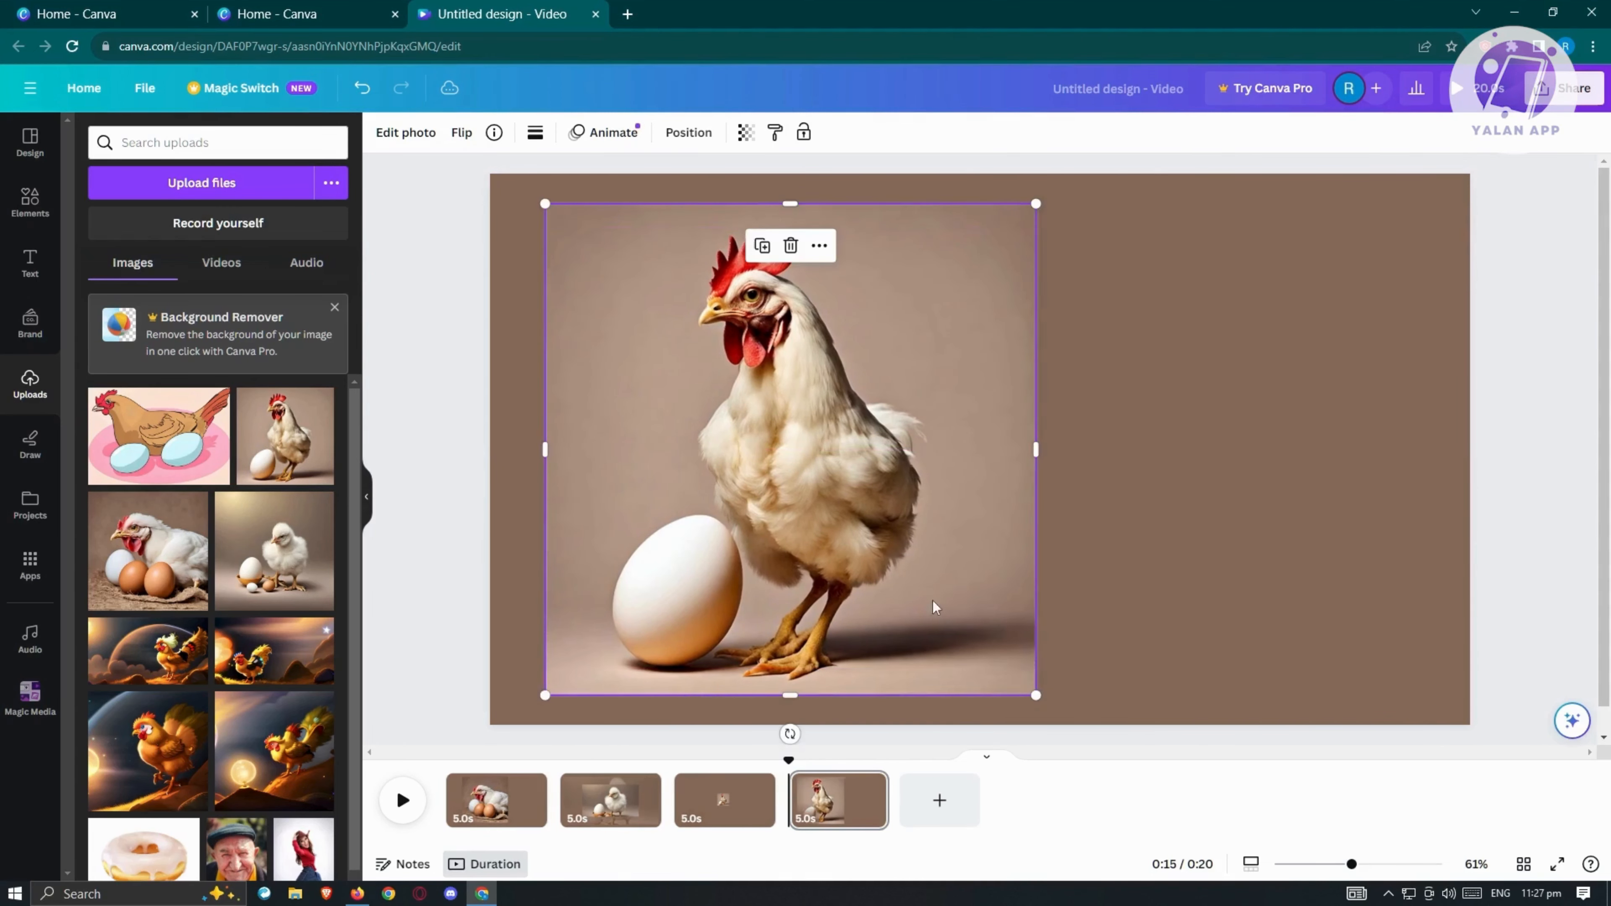
Step: Move the small chicken photo on the third page to the right side of that page
{"action": "left_click", "coordinate": [728, 799]}
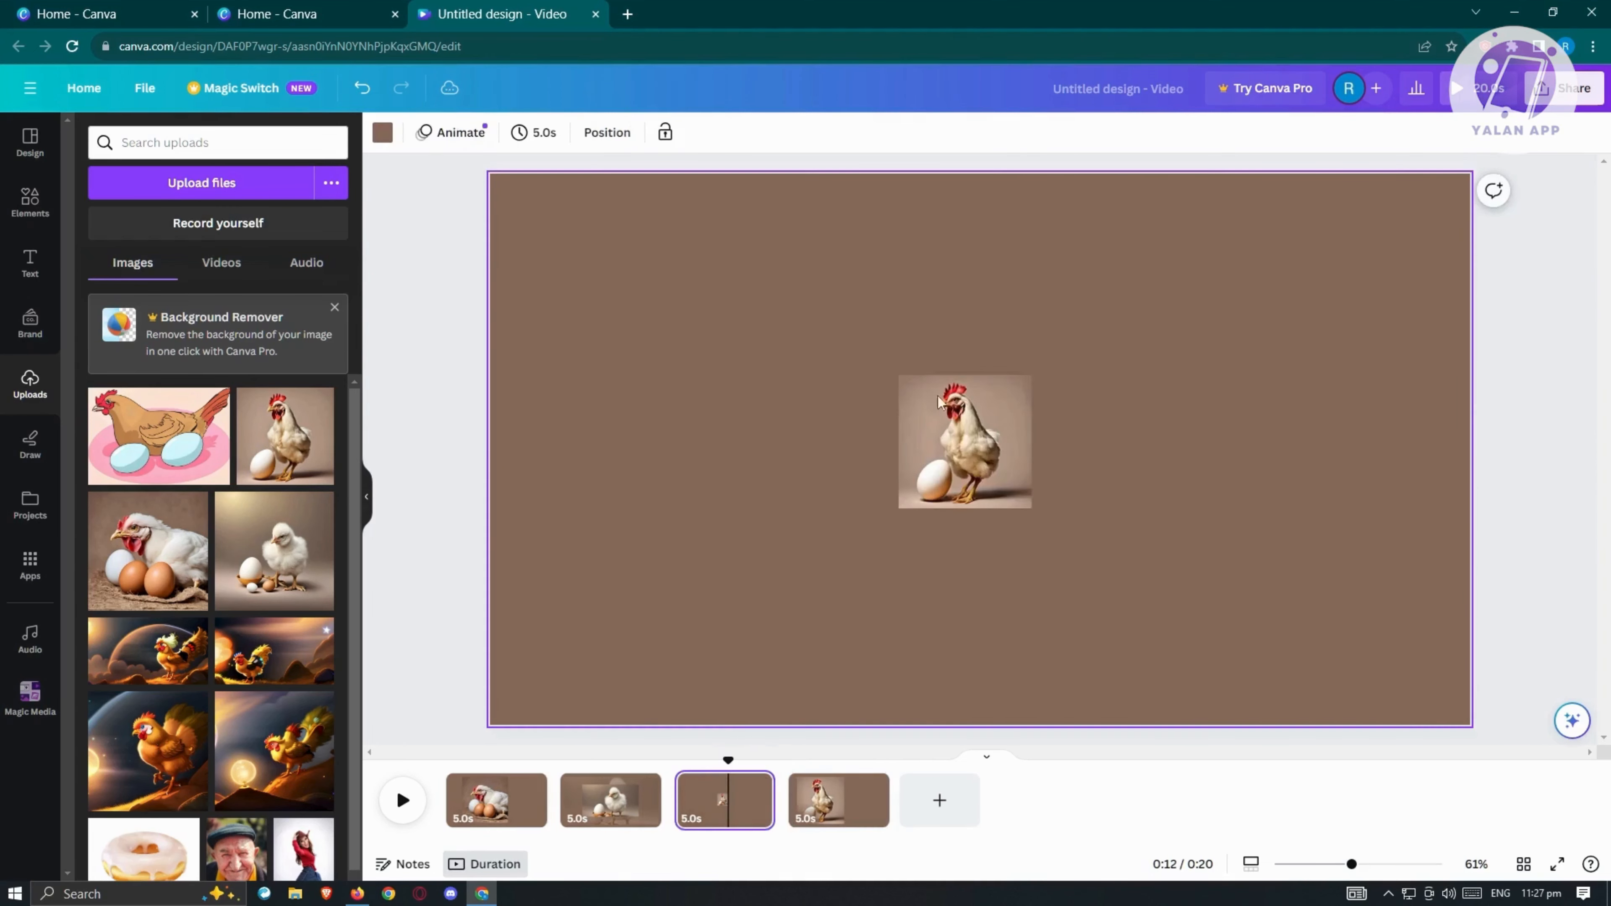
{"action": "left_click", "coordinate": [974, 470]}
{"action": "left_click_drag", "start_coordinate": [986, 458], "coordinate": [1316, 451]}
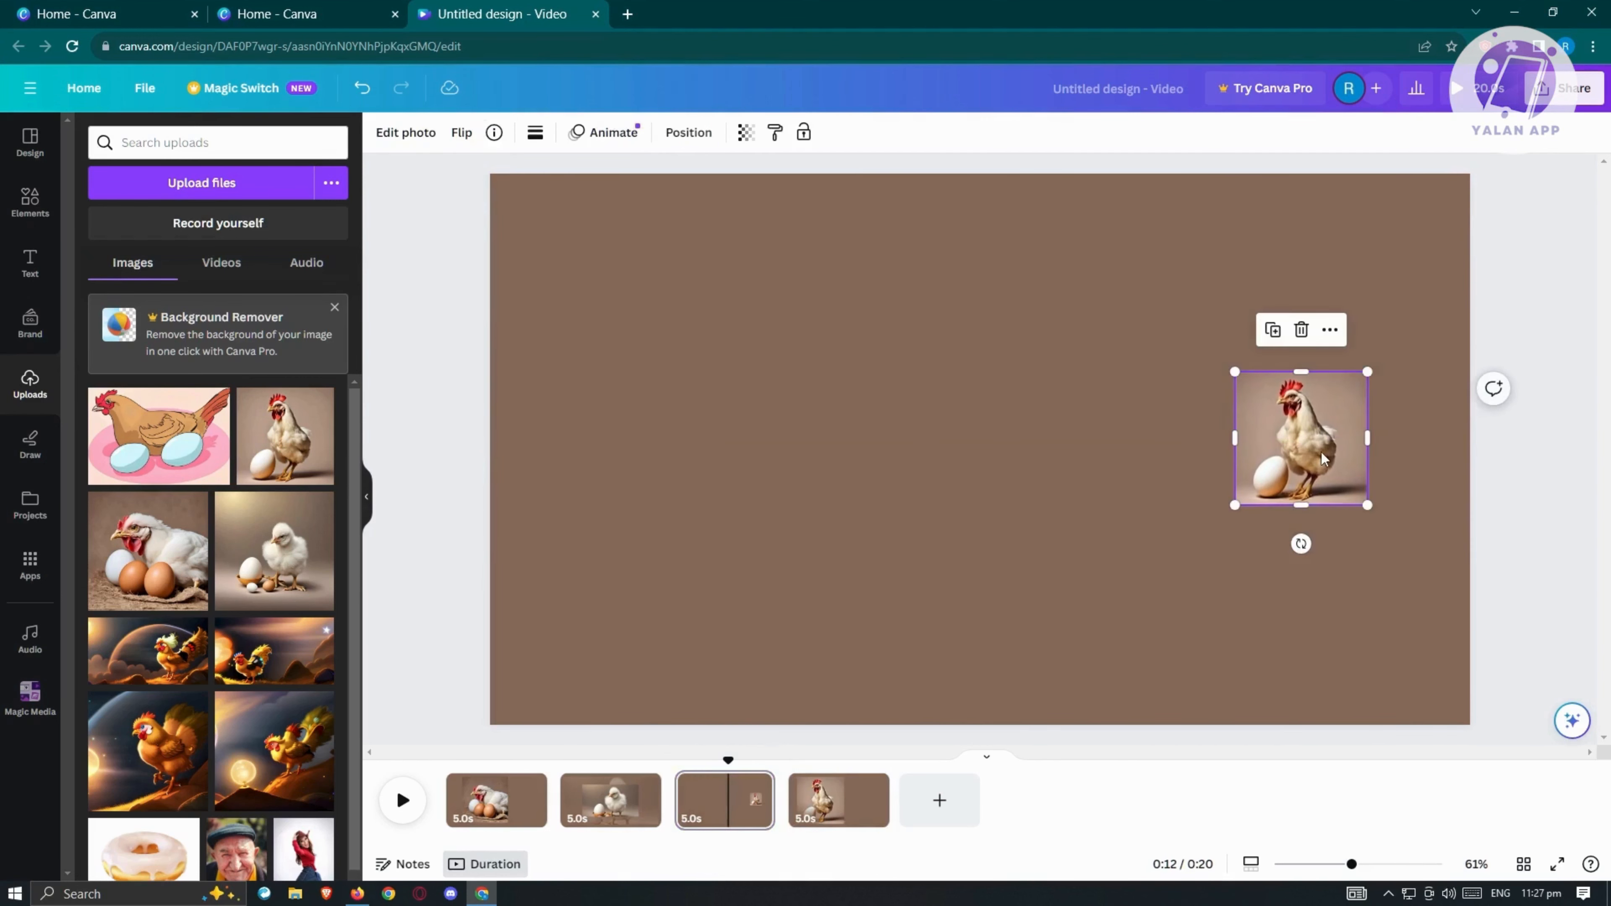
{"action": "left_click", "coordinate": [430, 640]}
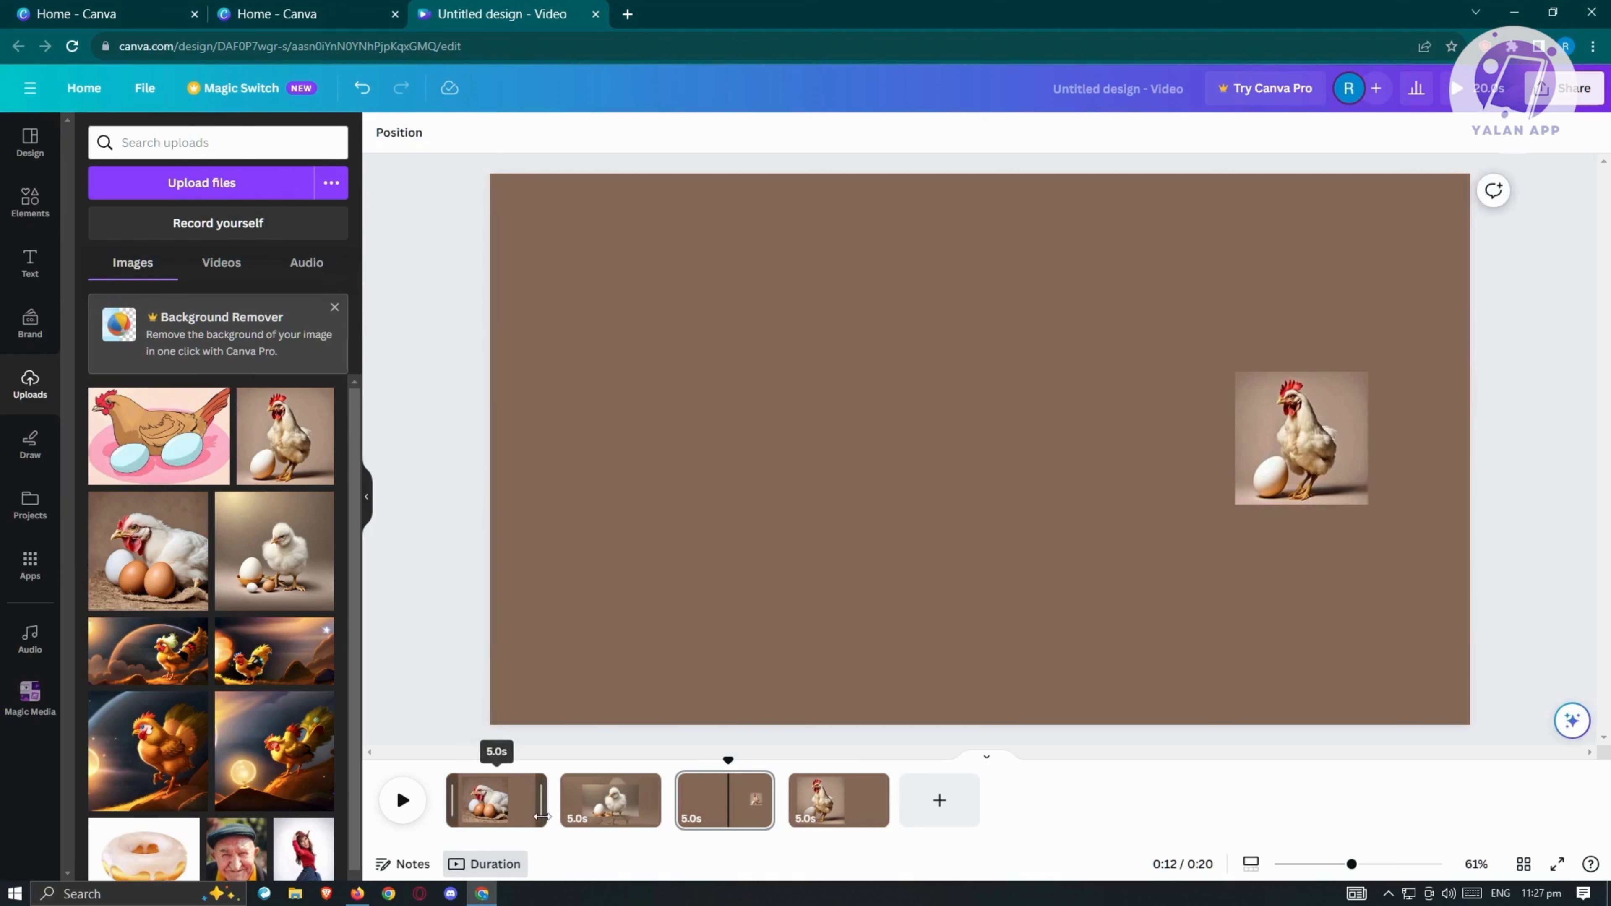
Step: Shorten the first page's duration to 4.2 seconds and the second page's to 3.6 seconds on the timeline
{"action": "mouse_move", "coordinate": [541, 817]}
{"action": "left_mouse_down"}
{"action": "mouse_move", "coordinate": [772, 823]}
{"action": "mouse_move", "coordinate": [527, 827]}
{"action": "left_mouse_up"}
{"action": "mouse_move", "coordinate": [644, 800]}
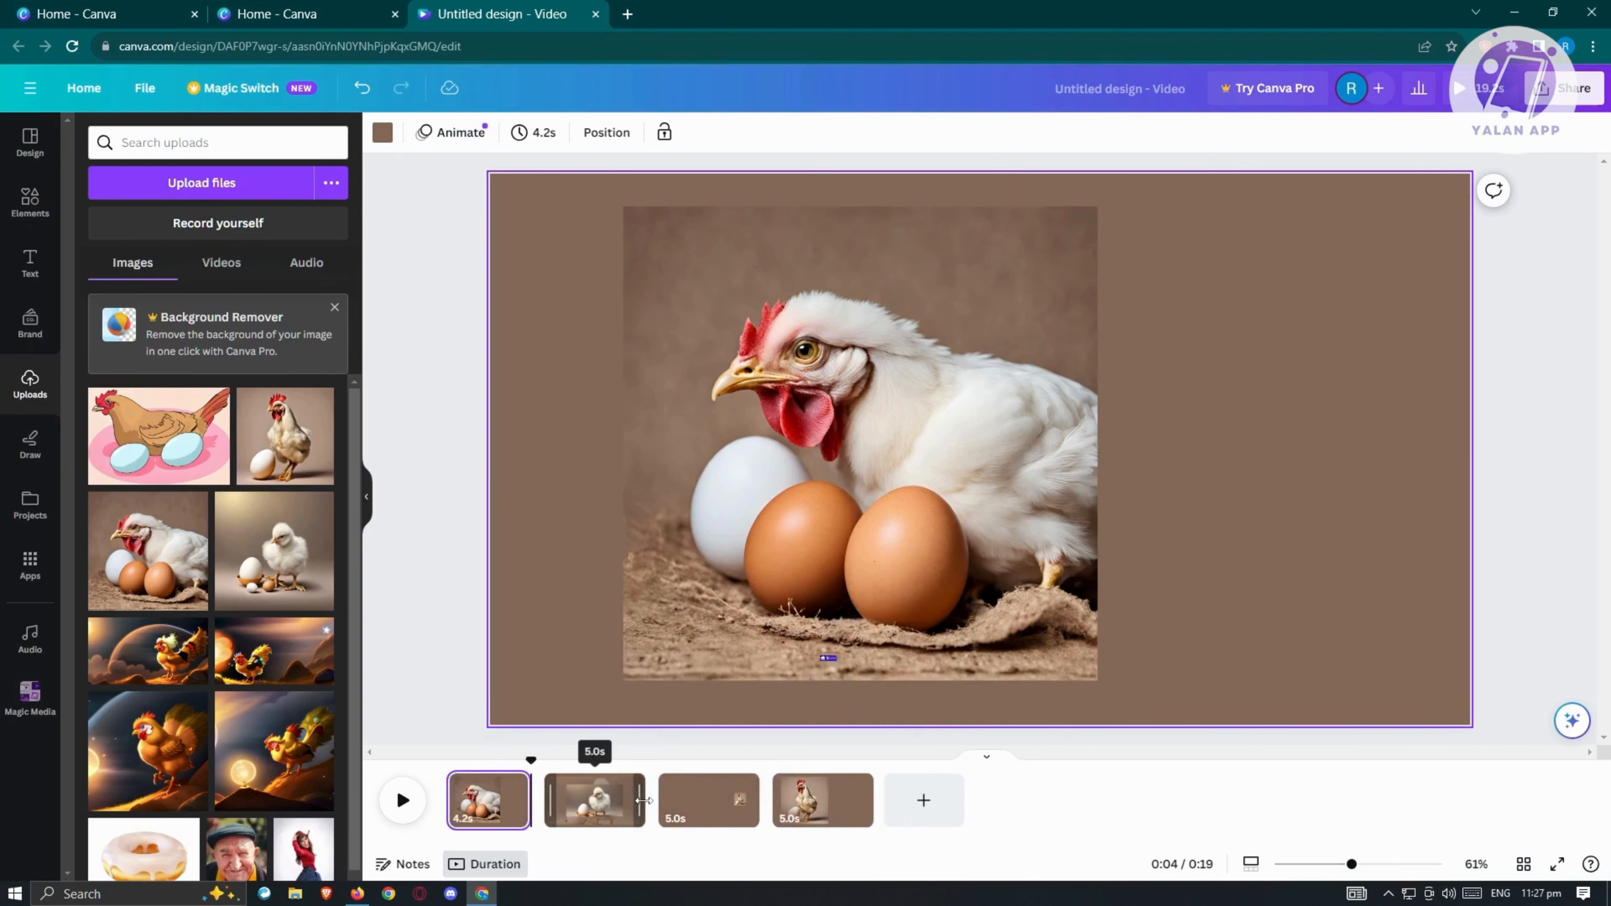
{"action": "left_click_drag", "start_coordinate": [644, 801], "coordinate": [617, 801]}
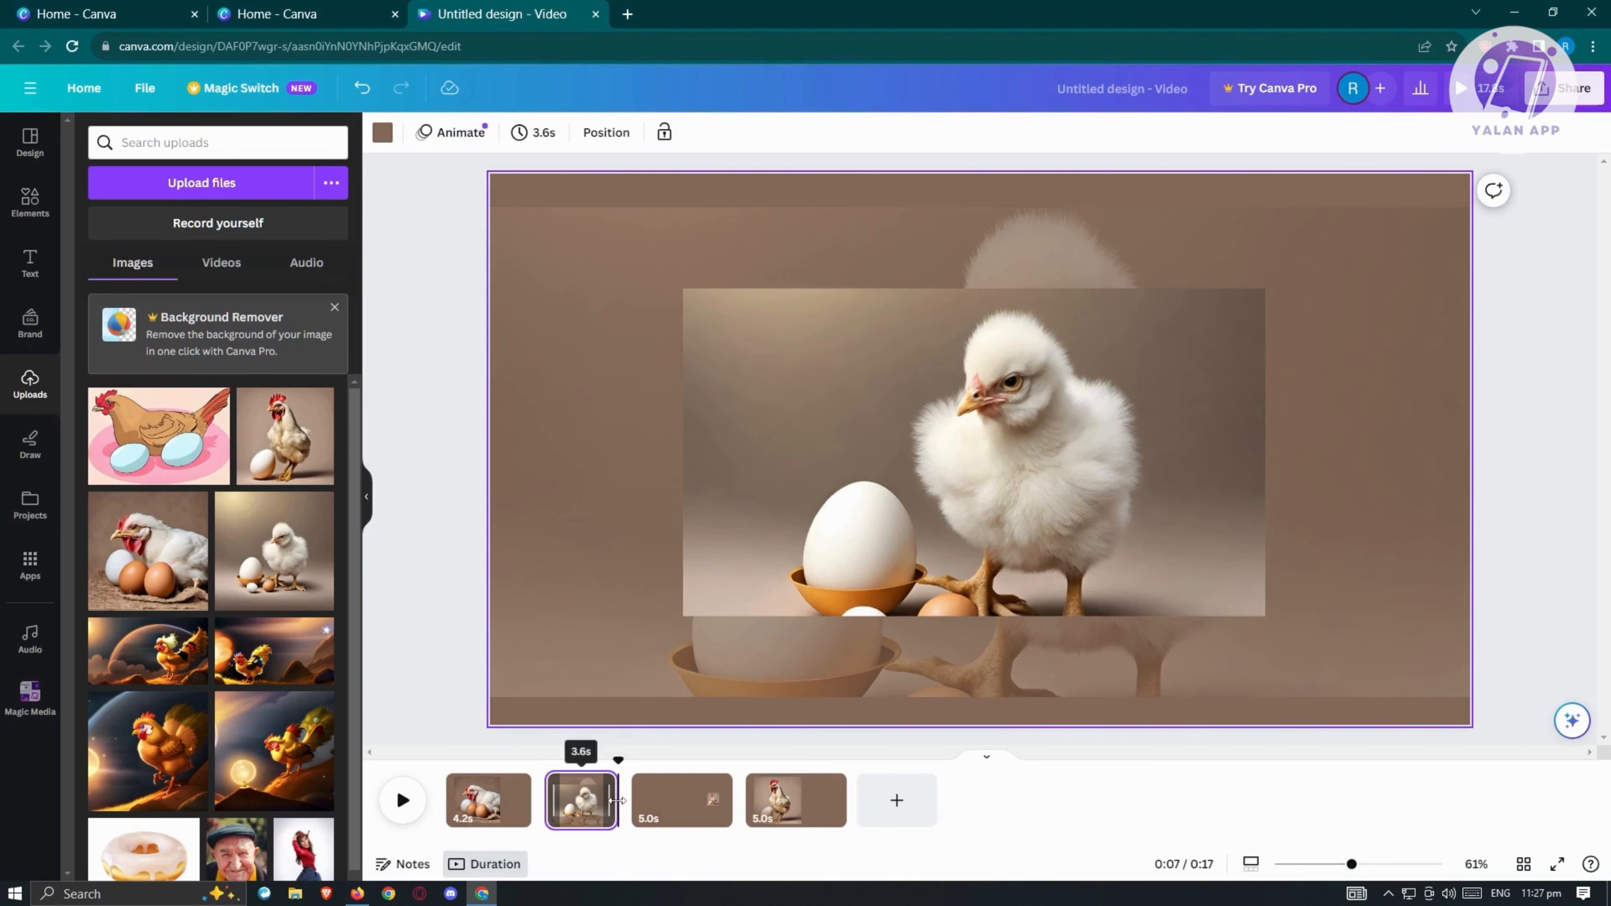
Step: Set the second page's duration to 4.4 seconds and the third page's to 2.6 seconds on the timeline
{"action": "left_click_drag", "start_coordinate": [613, 800], "coordinate": [632, 800]}
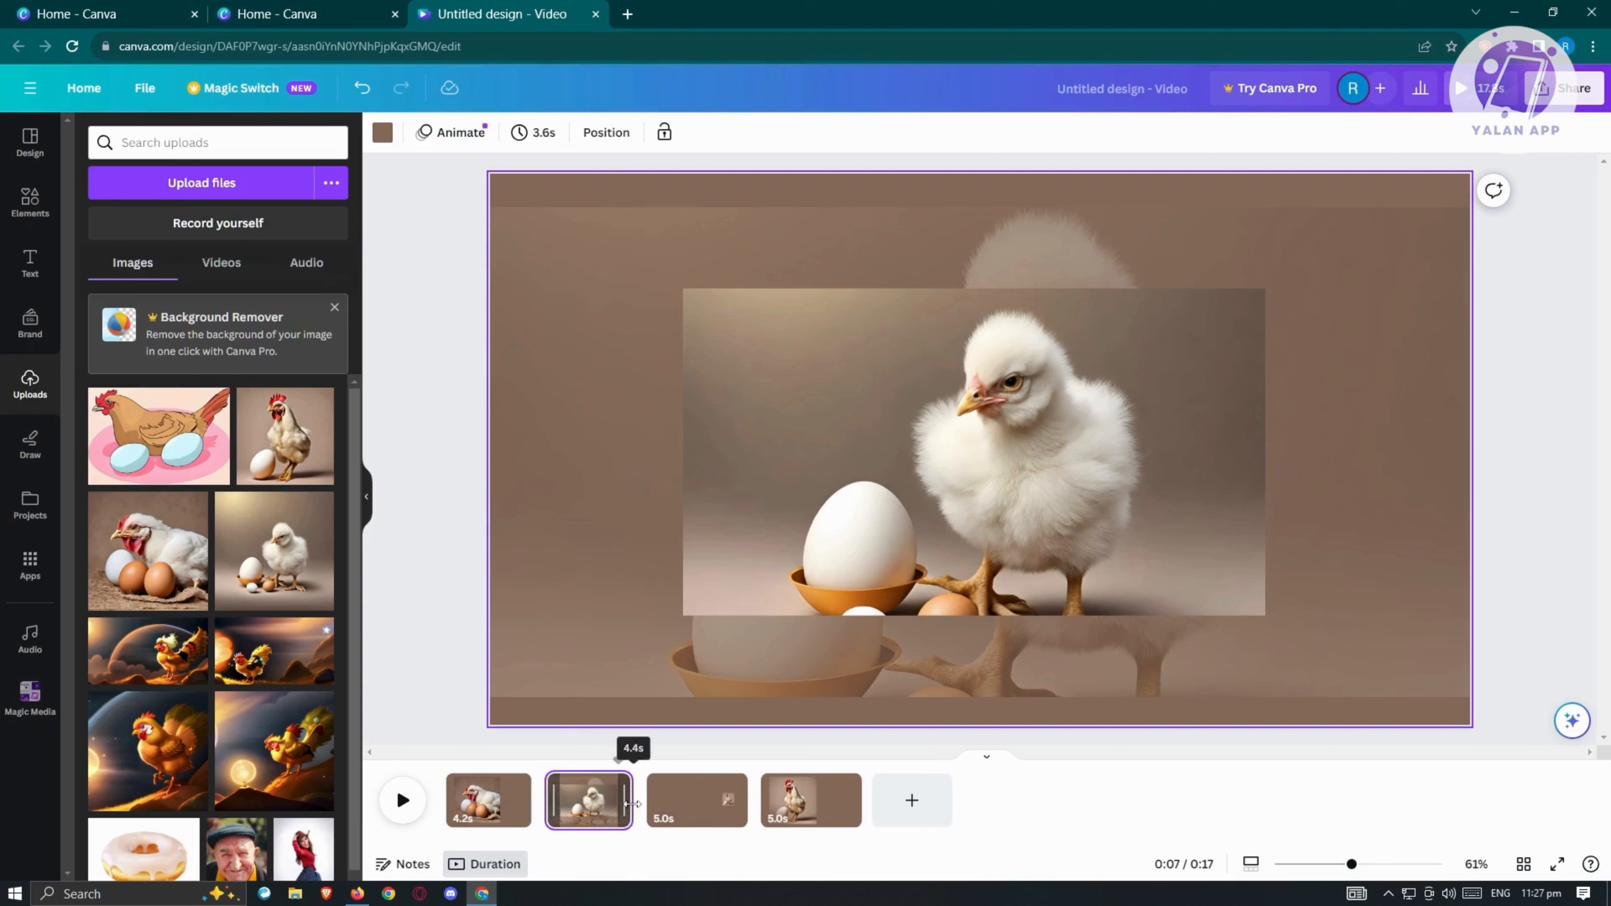
{"action": "left_click", "coordinate": [704, 811]}
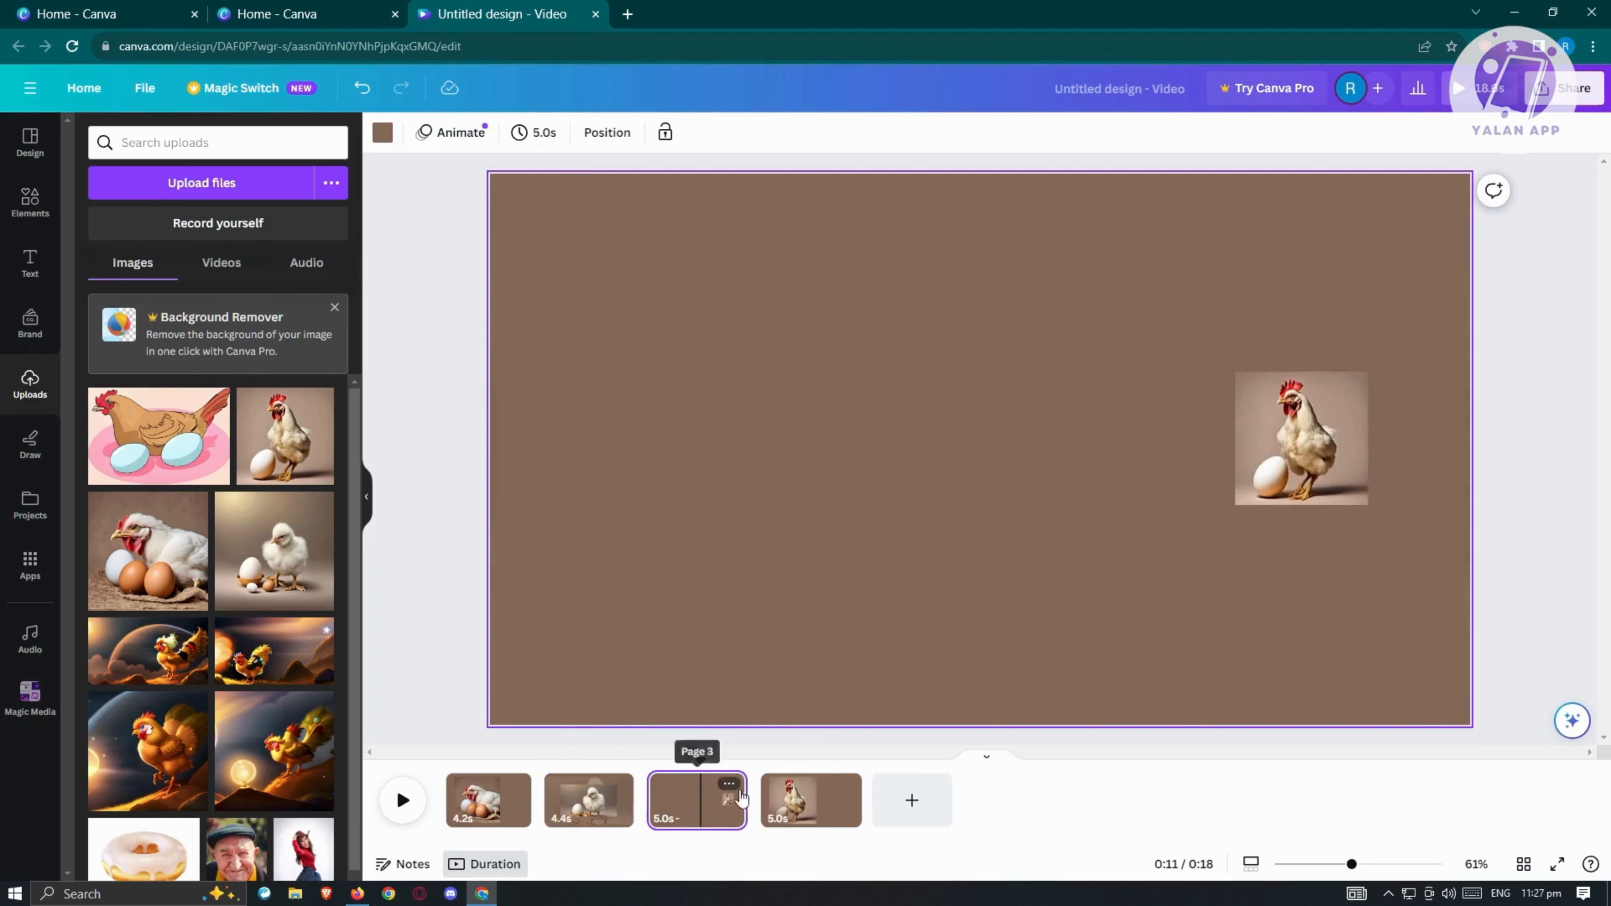
{"action": "left_click_drag", "start_coordinate": [745, 801], "coordinate": [694, 801]}
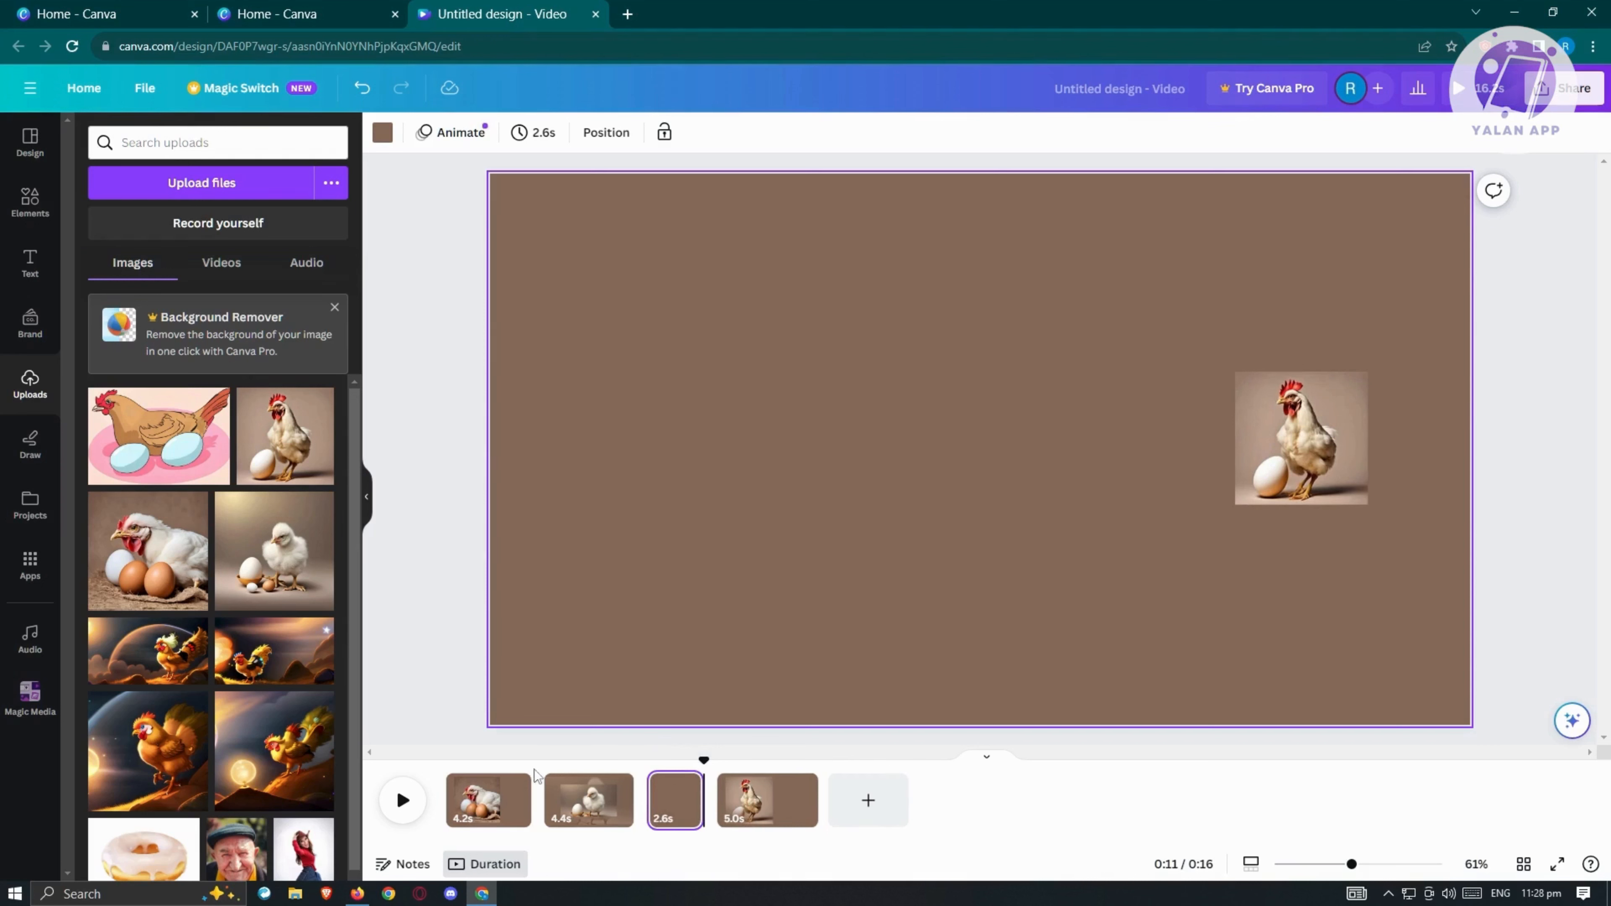
Step: Add a Color Wipe transition between the first and second pages
{"action": "mouse_move", "coordinate": [542, 797]}
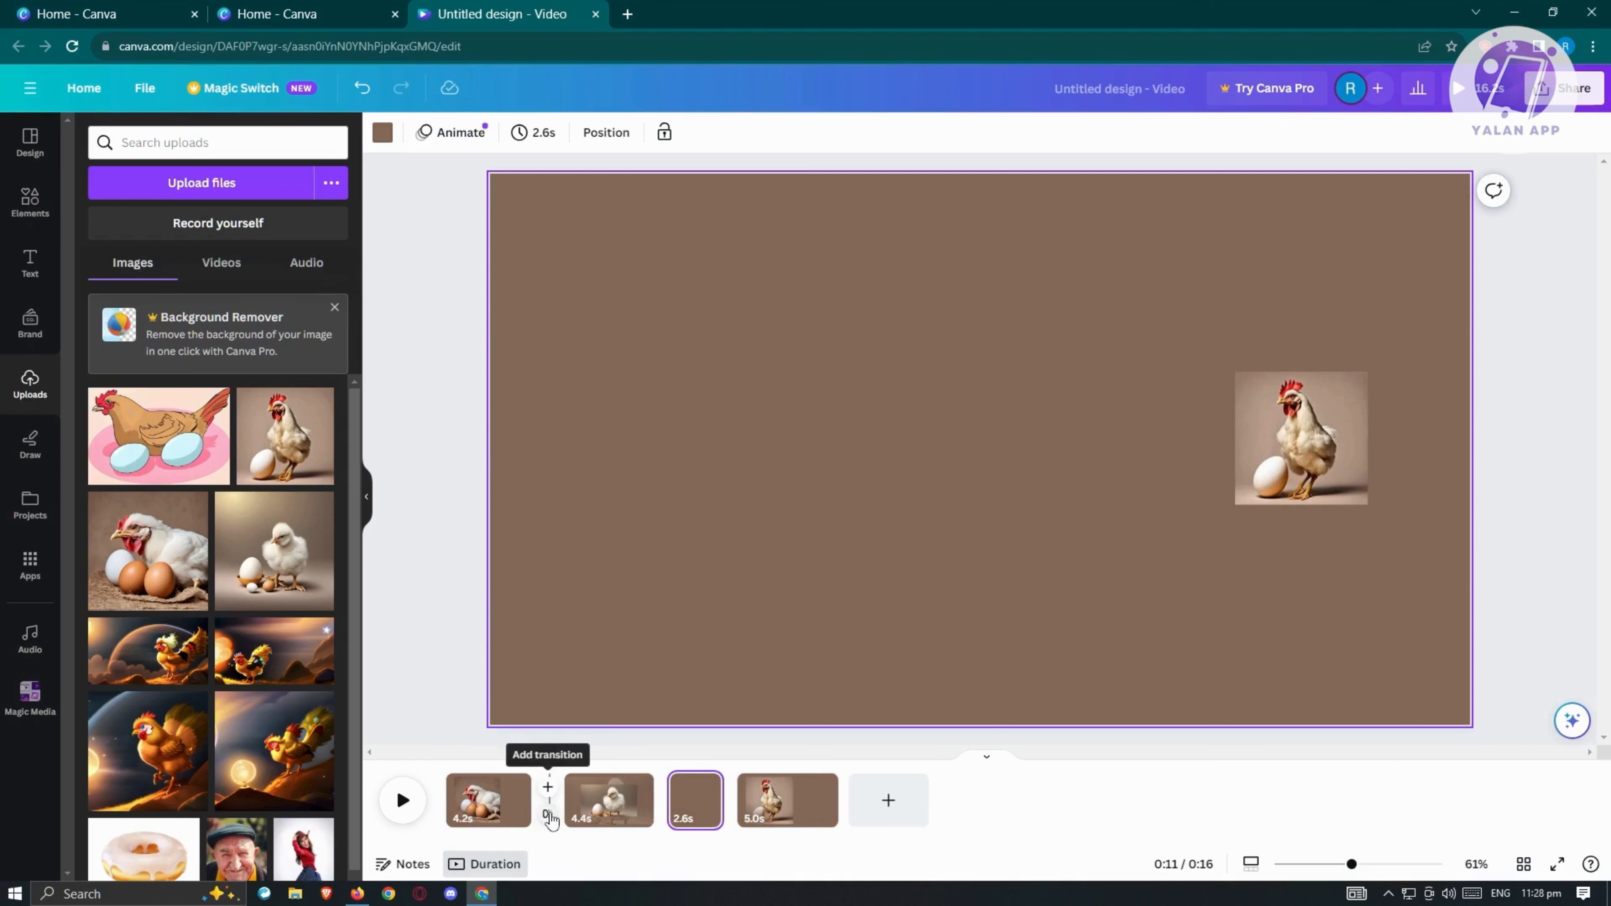
{"action": "left_click", "coordinate": [547, 814]}
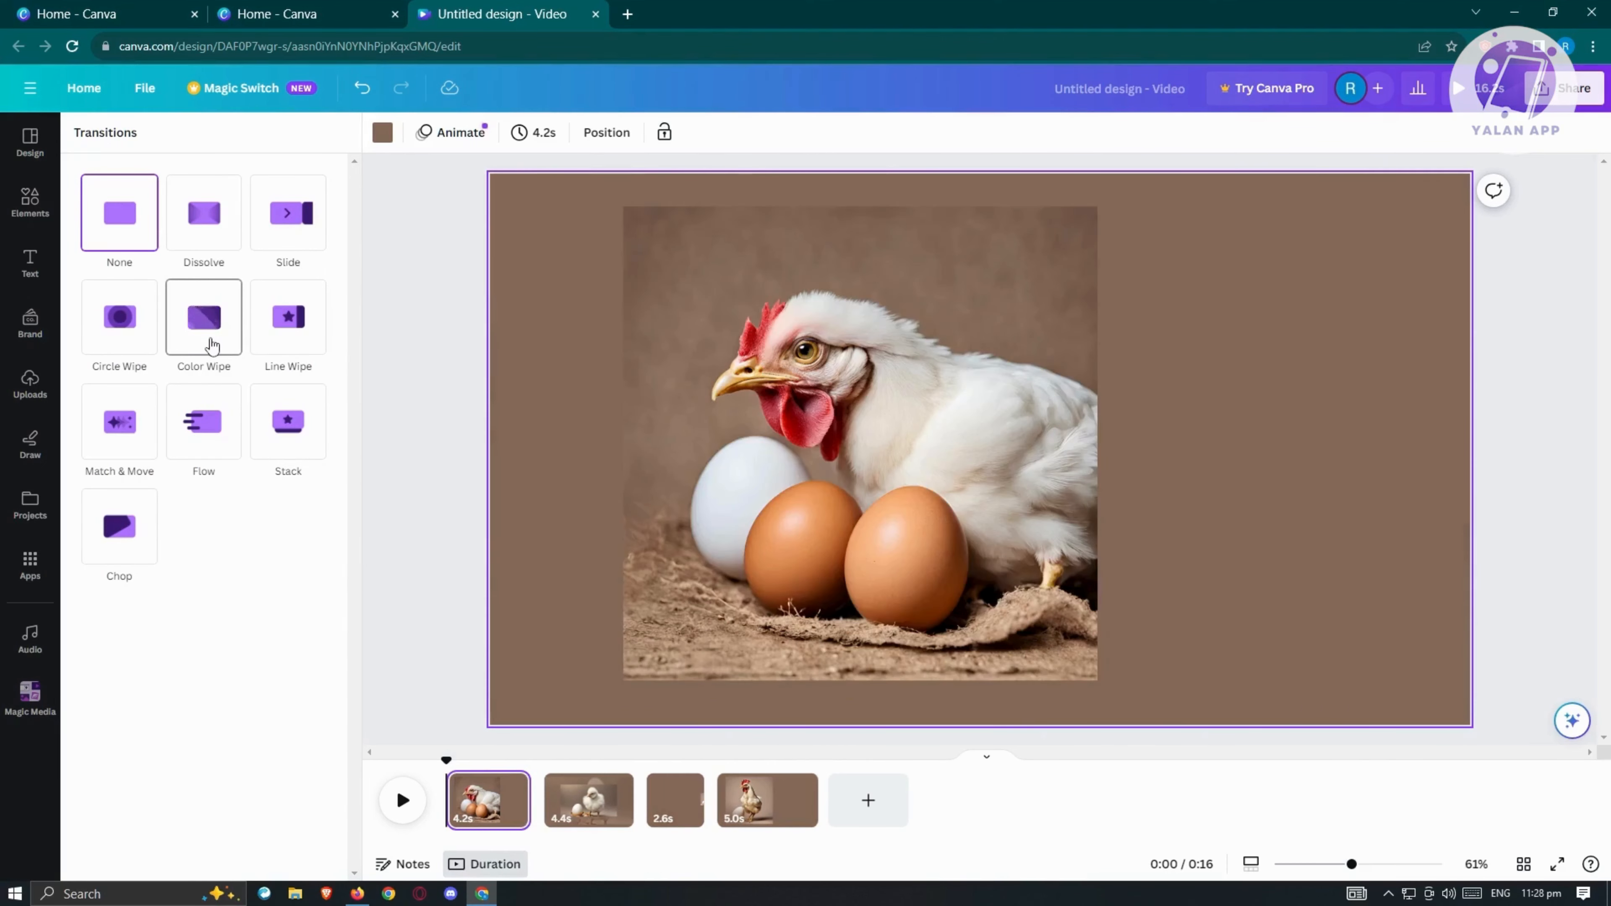
{"action": "left_click", "coordinate": [203, 349]}
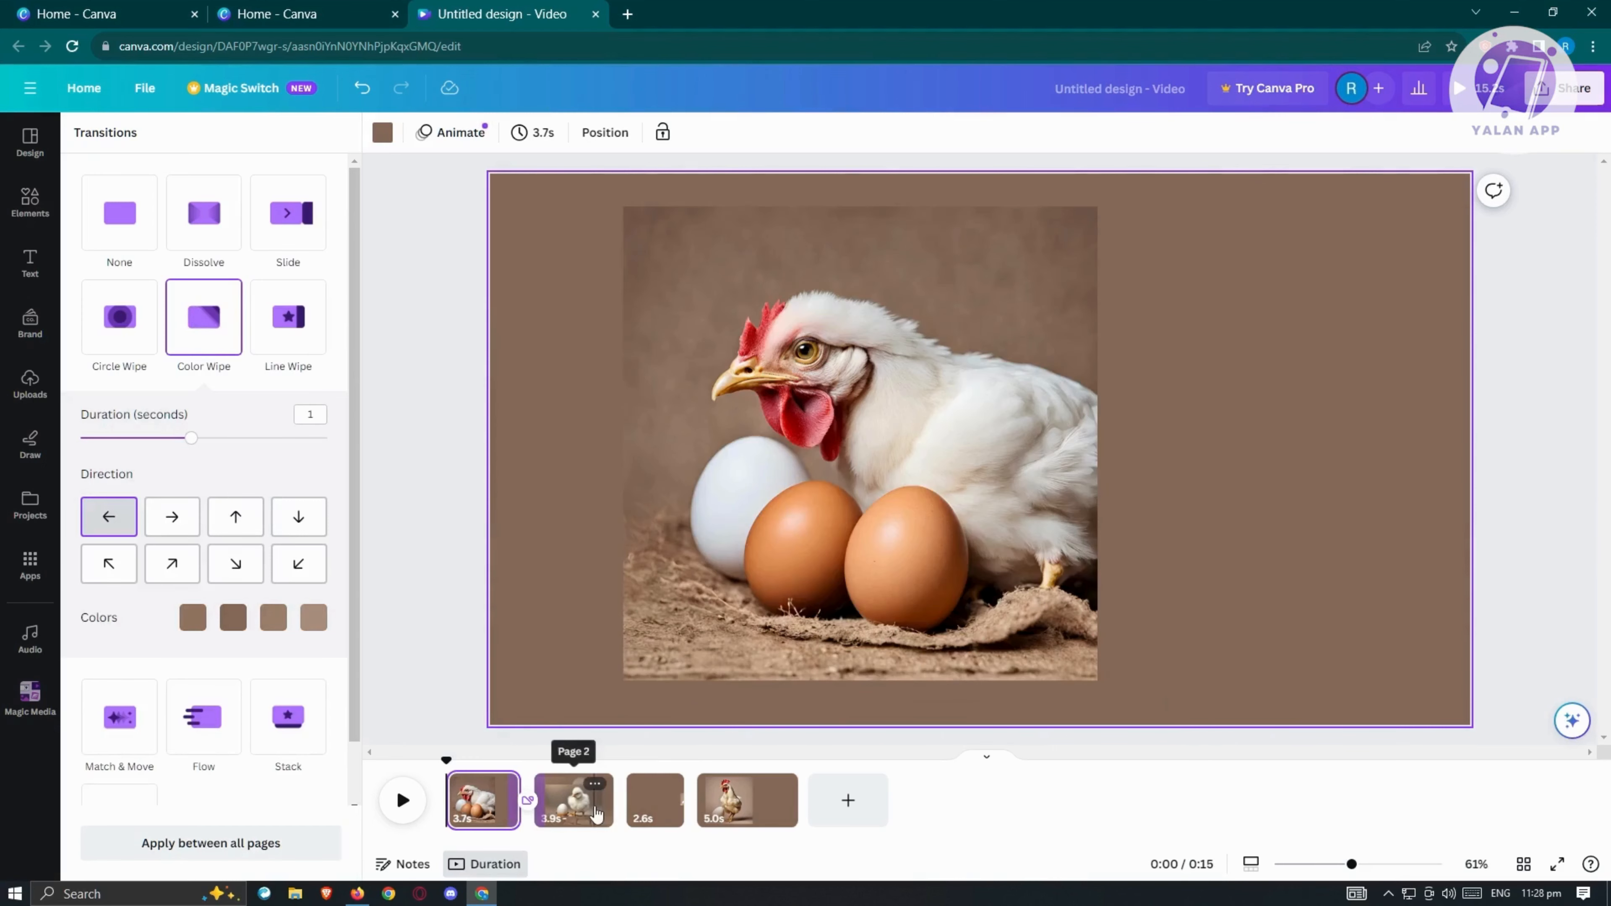
Step: Add a Flow transition lasting 1.3333 seconds between the second and third pages
{"action": "mouse_move", "coordinate": [625, 814]}
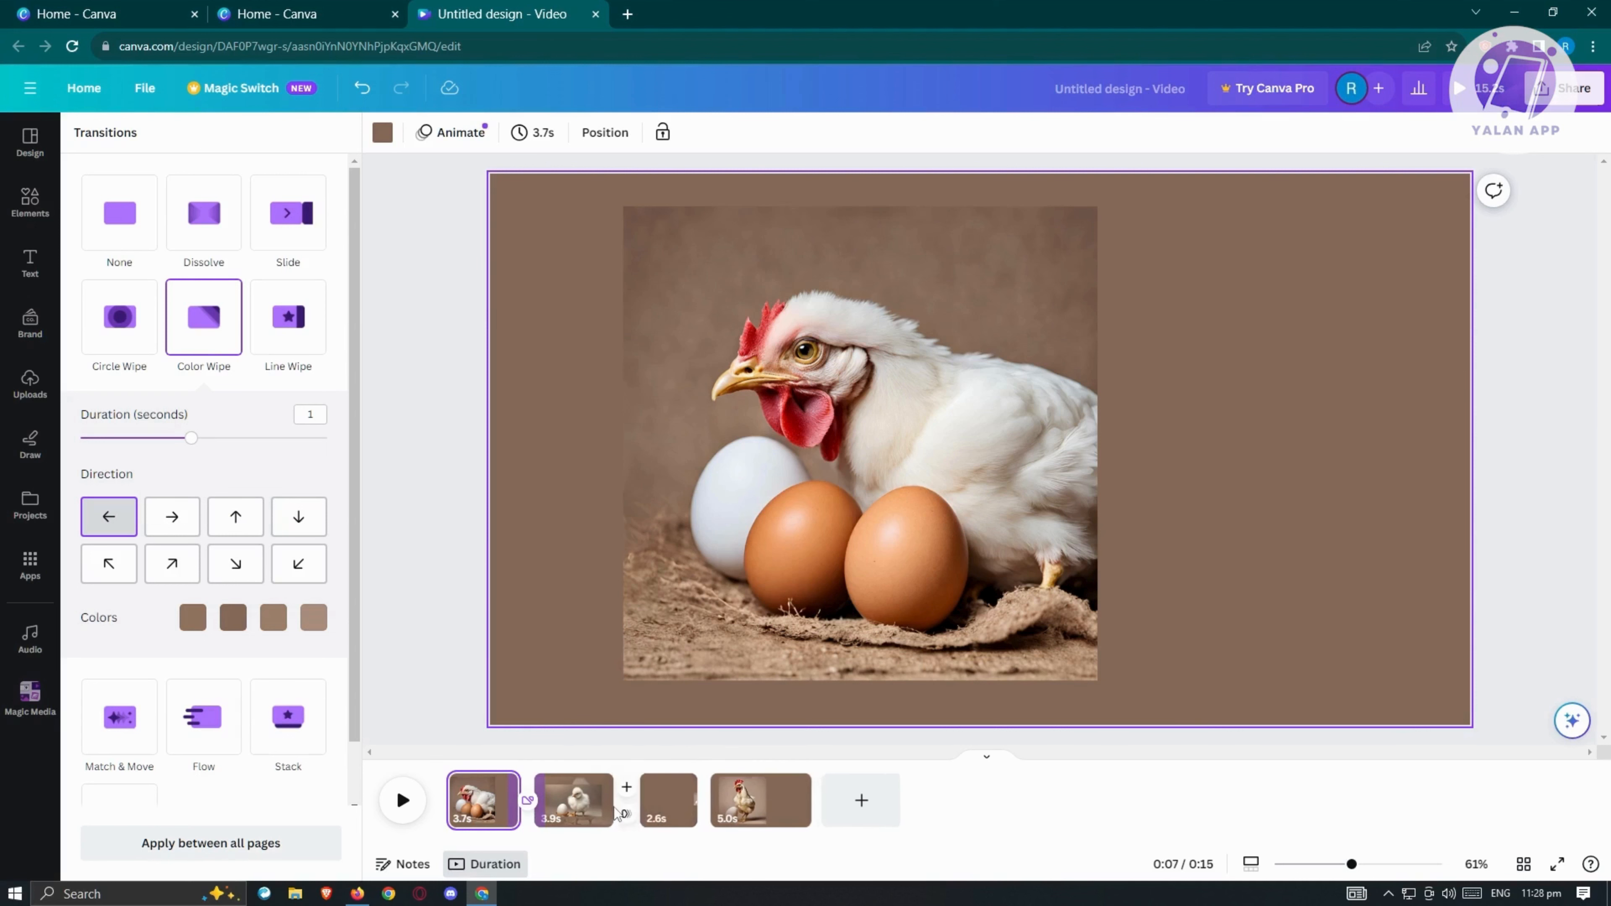
{"action": "left_click", "coordinate": [625, 815]}
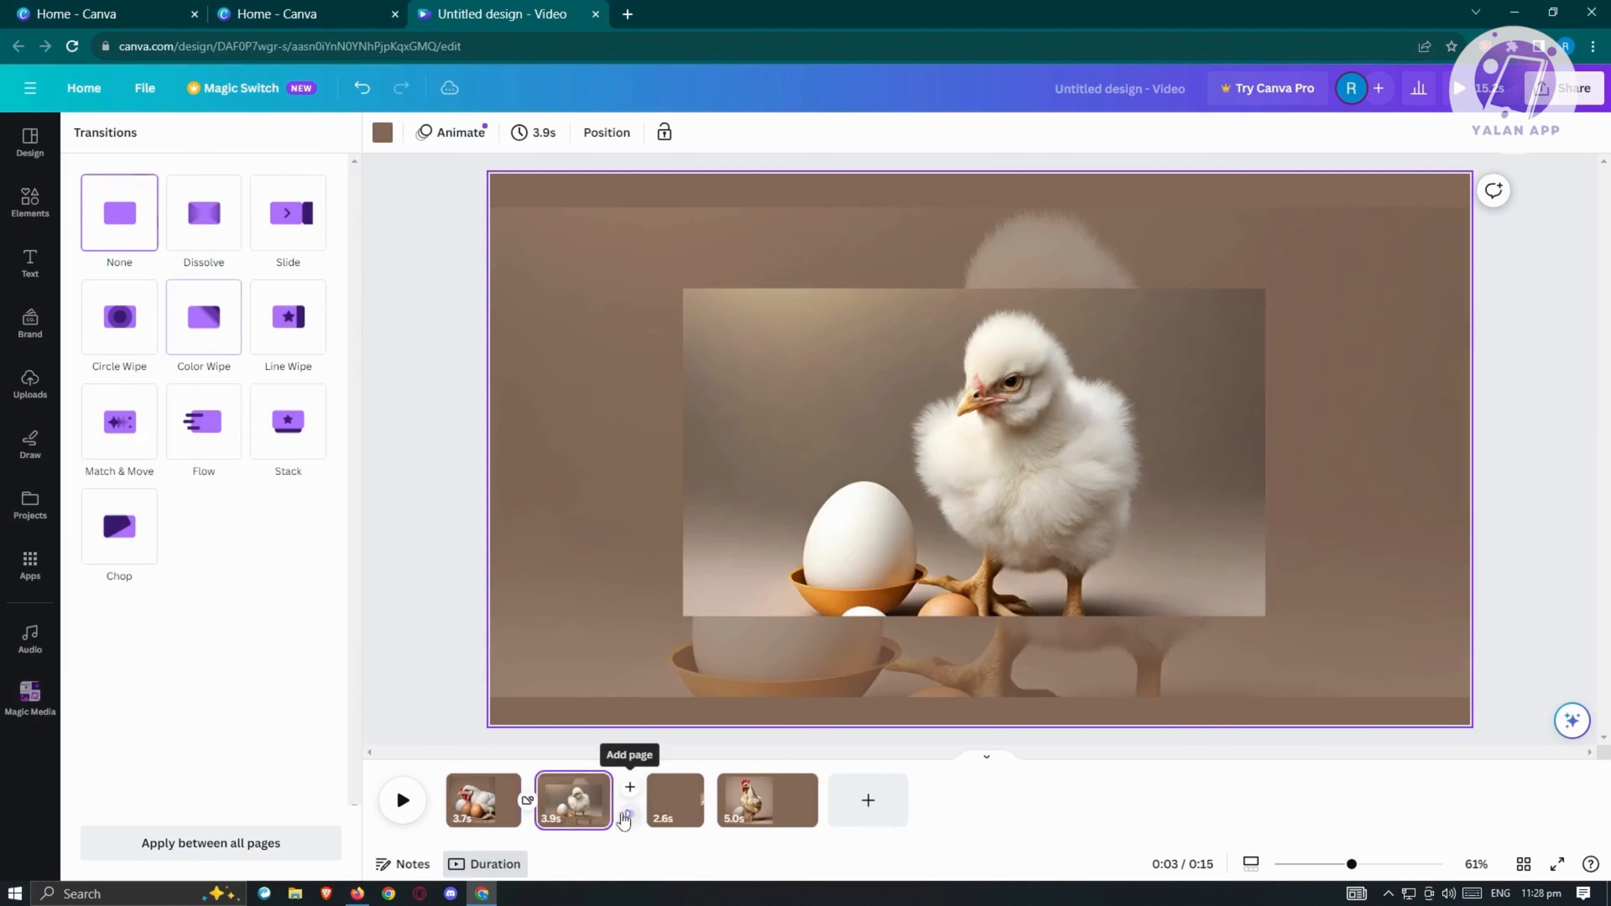
{"action": "left_click", "coordinate": [219, 344]}
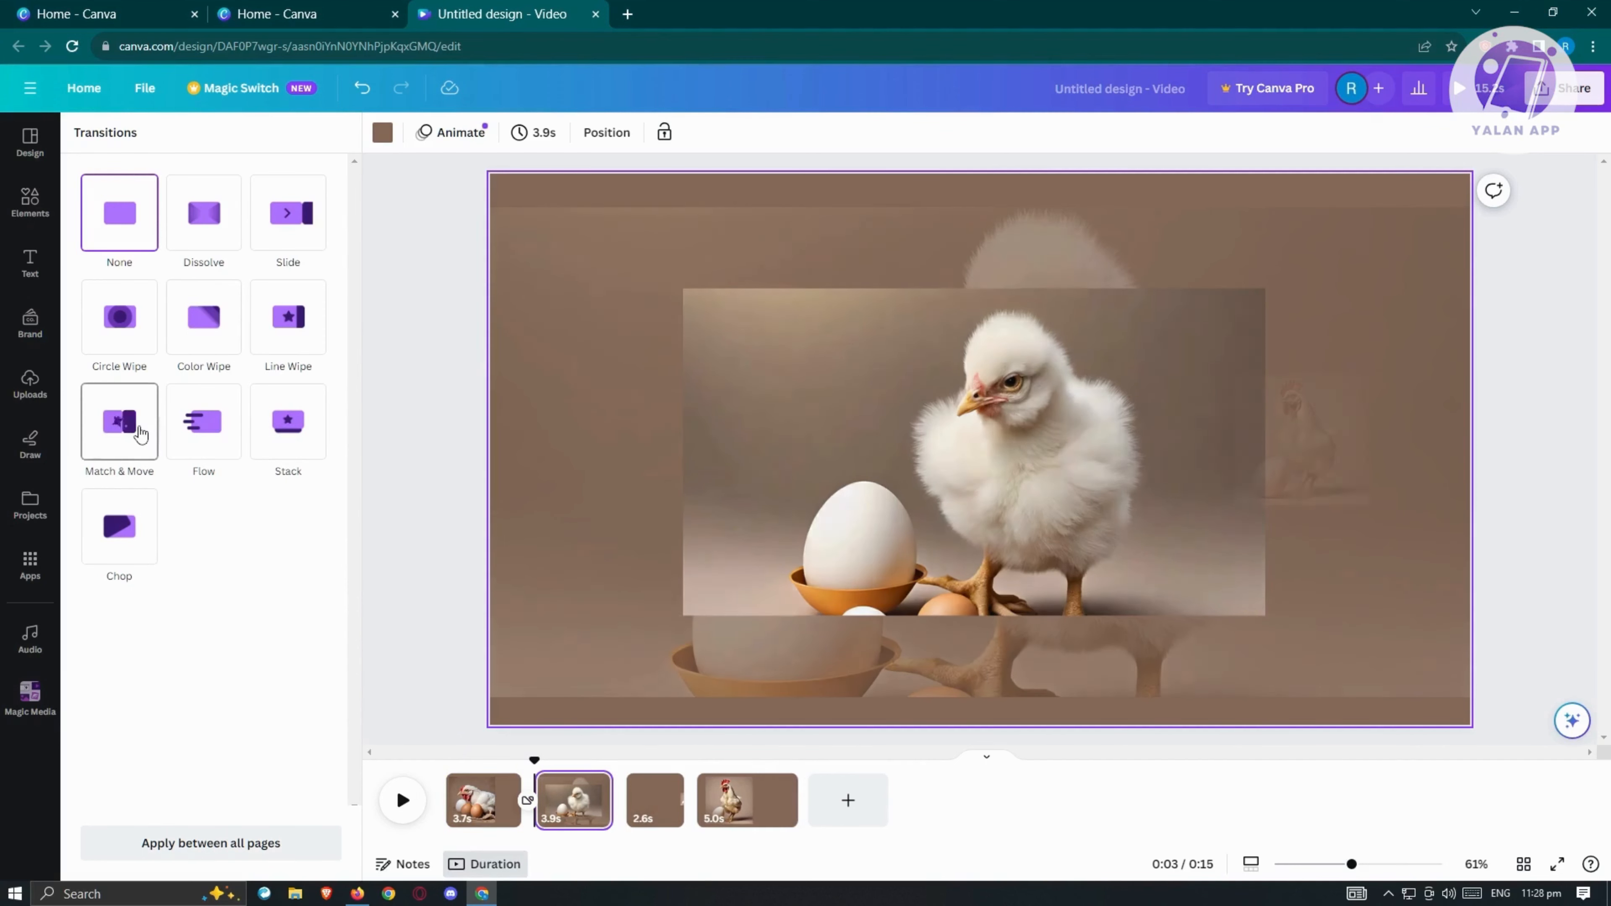
{"action": "left_click", "coordinate": [197, 436]}
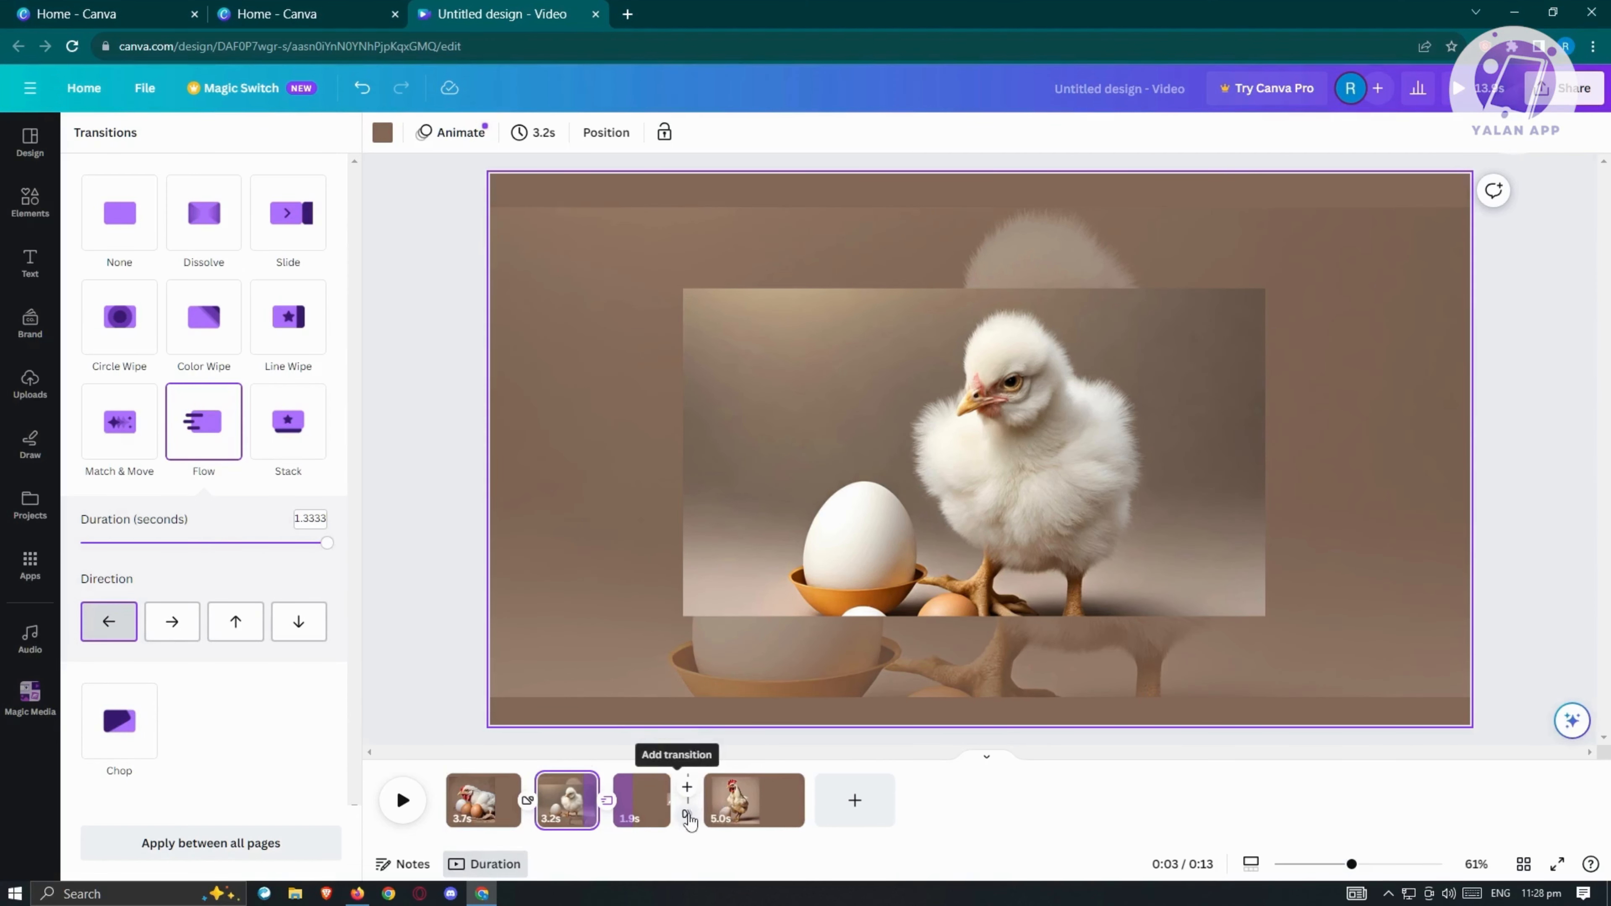
Step: Add a Match & Move transition between the third and fourth pages, and close the transition options
{"action": "left_click", "coordinate": [688, 817]}
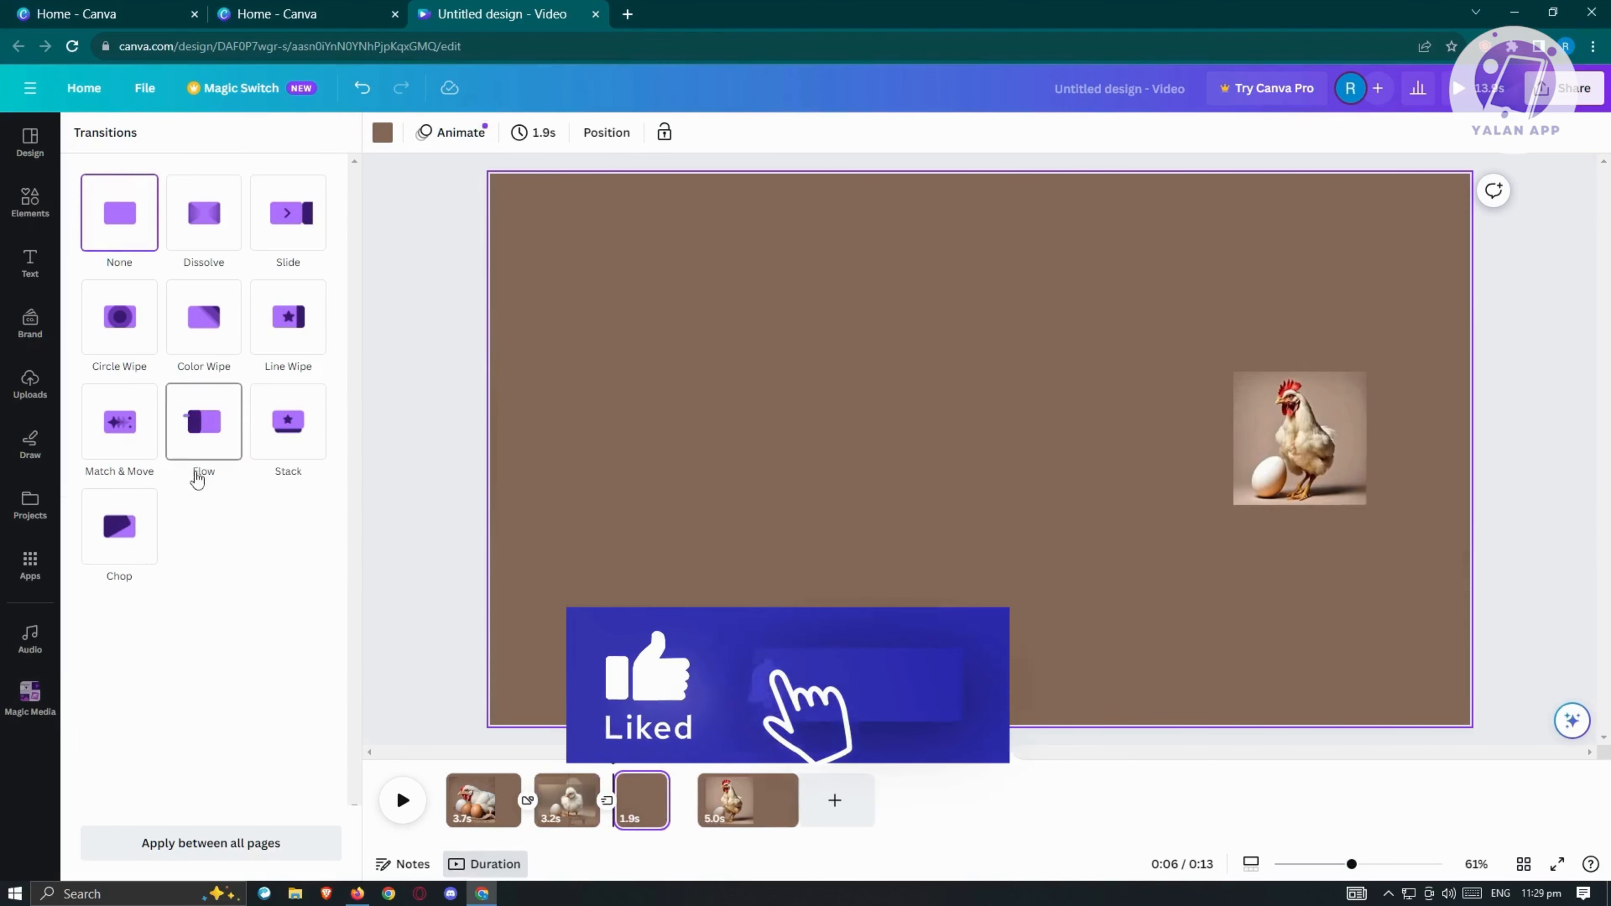
{"action": "left_click", "coordinate": [124, 438]}
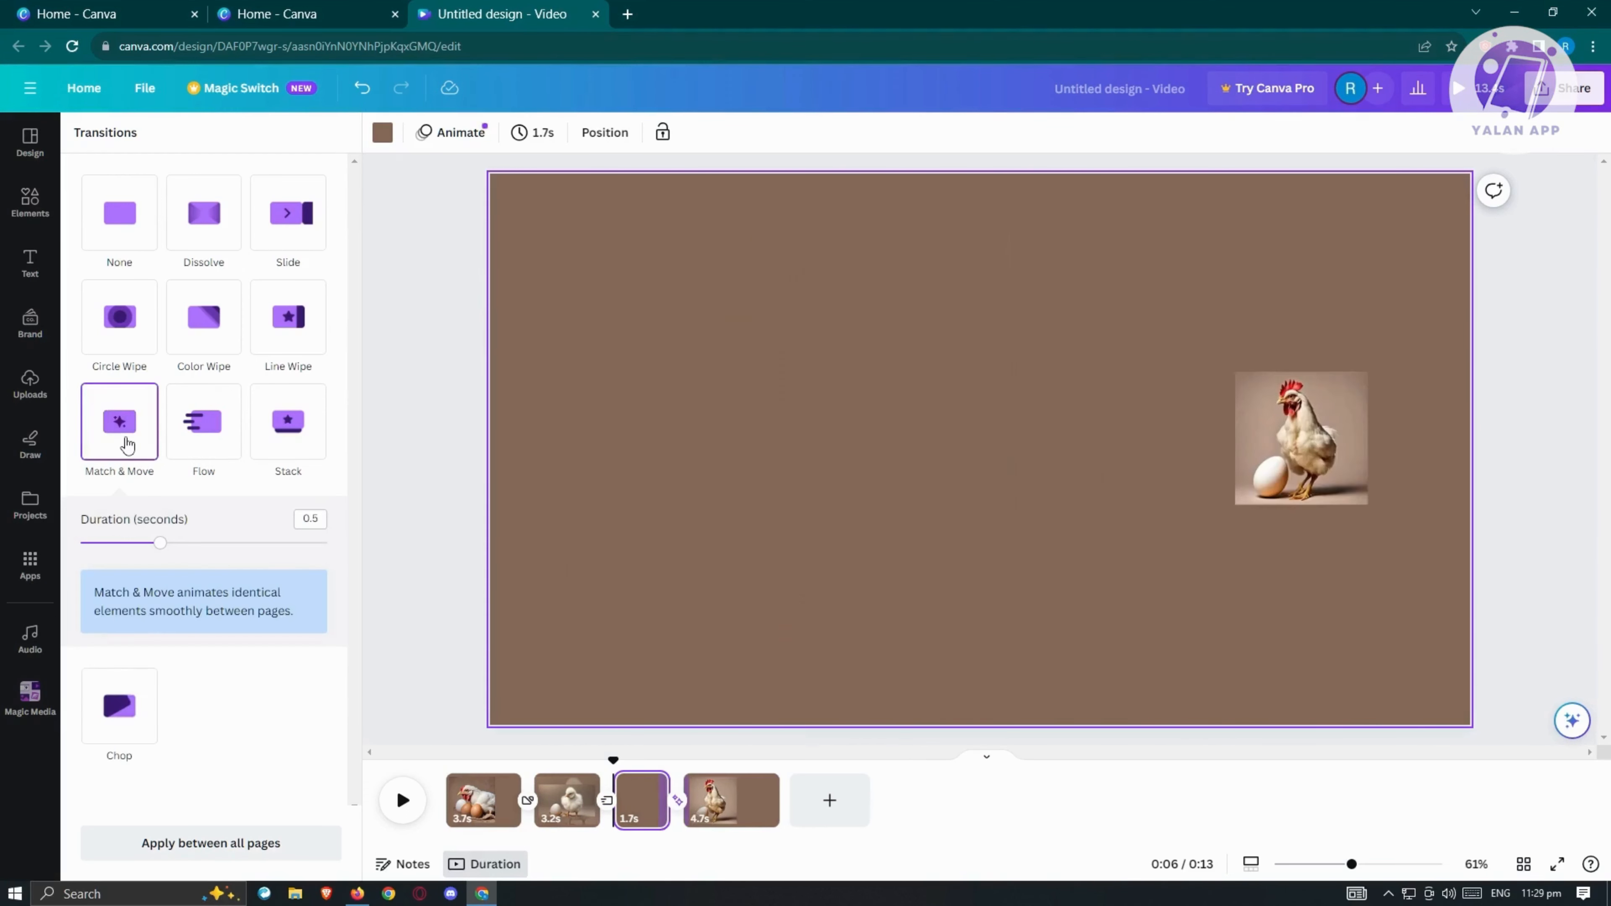
{"action": "left_click", "coordinate": [416, 622]}
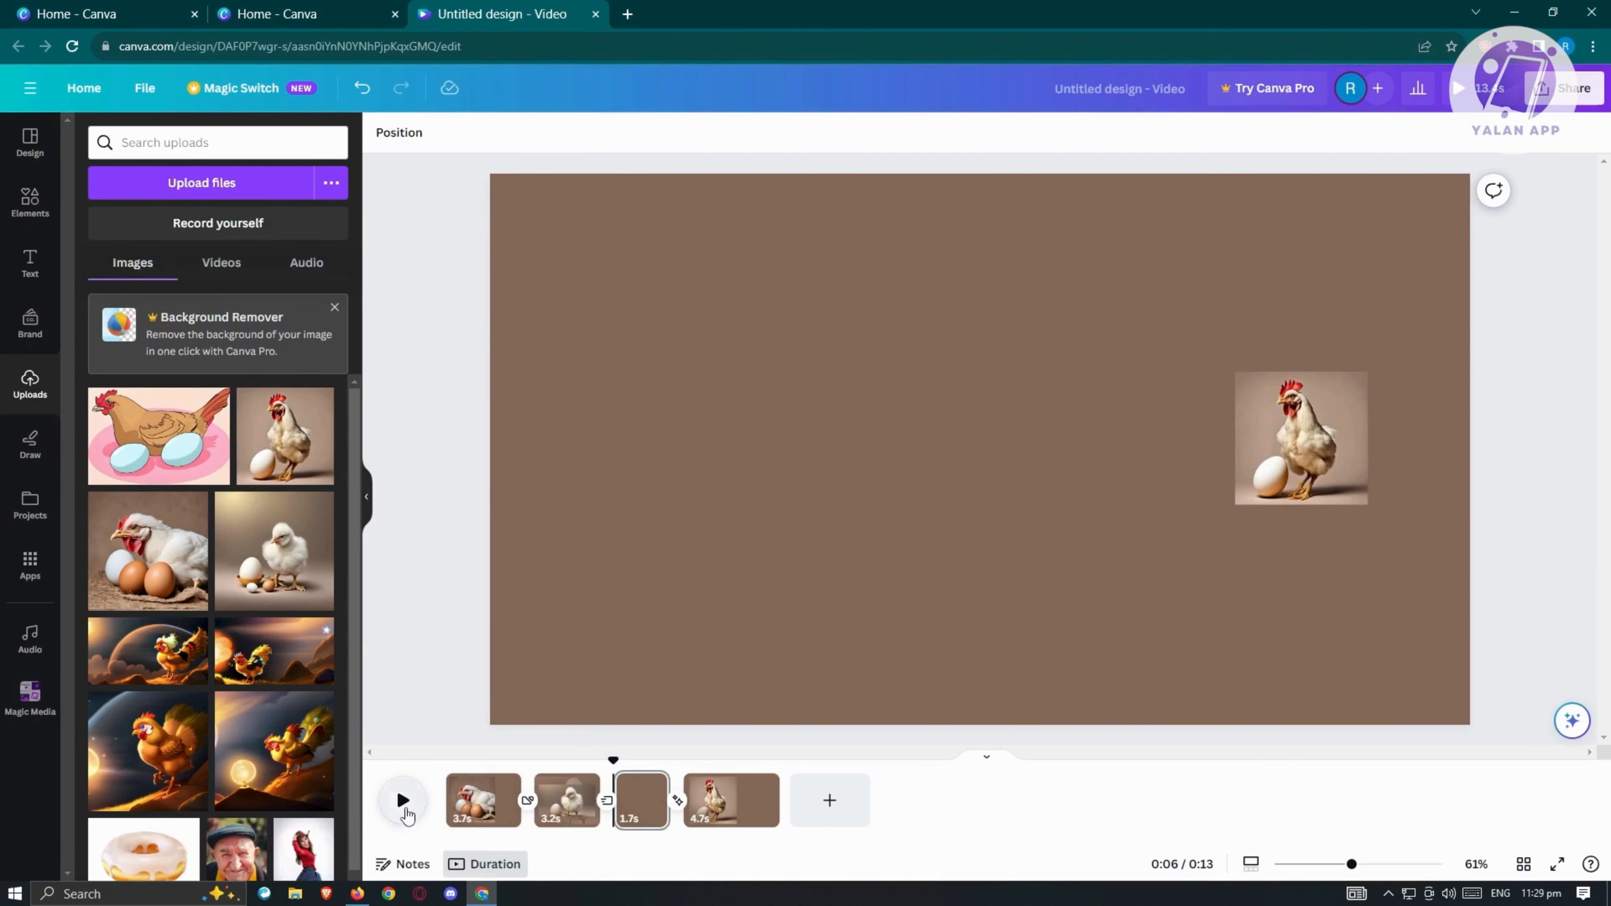
Step: Play the slideshow to preview the page transitions, and pause it on the fourth page
{"action": "left_click", "coordinate": [417, 791]}
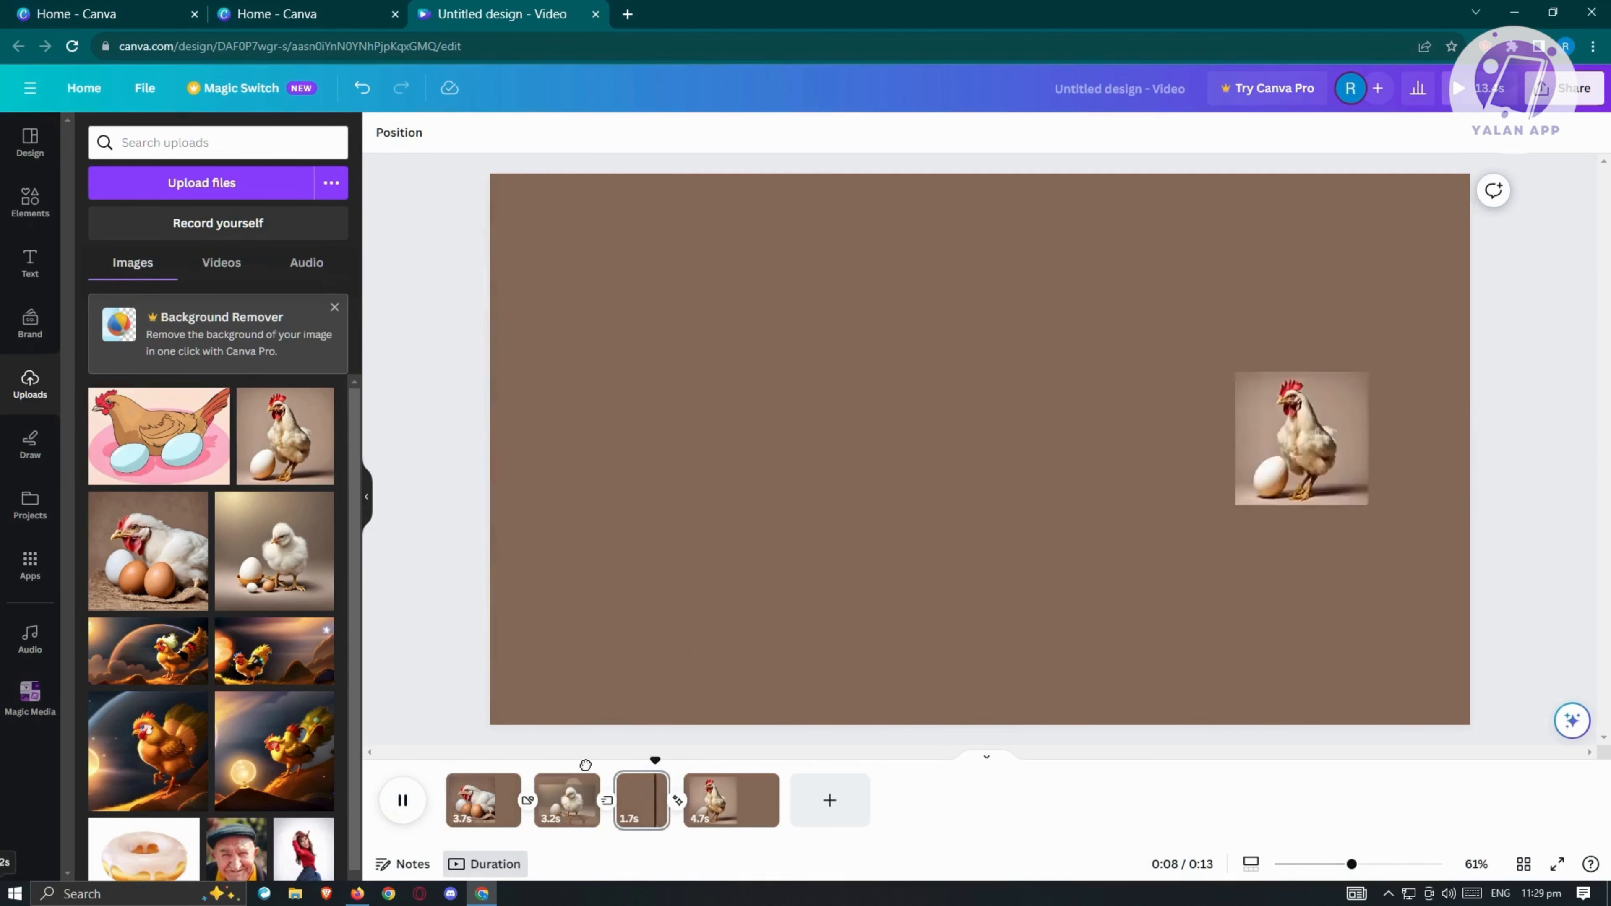
{"action": "left_click", "coordinate": [482, 799]}
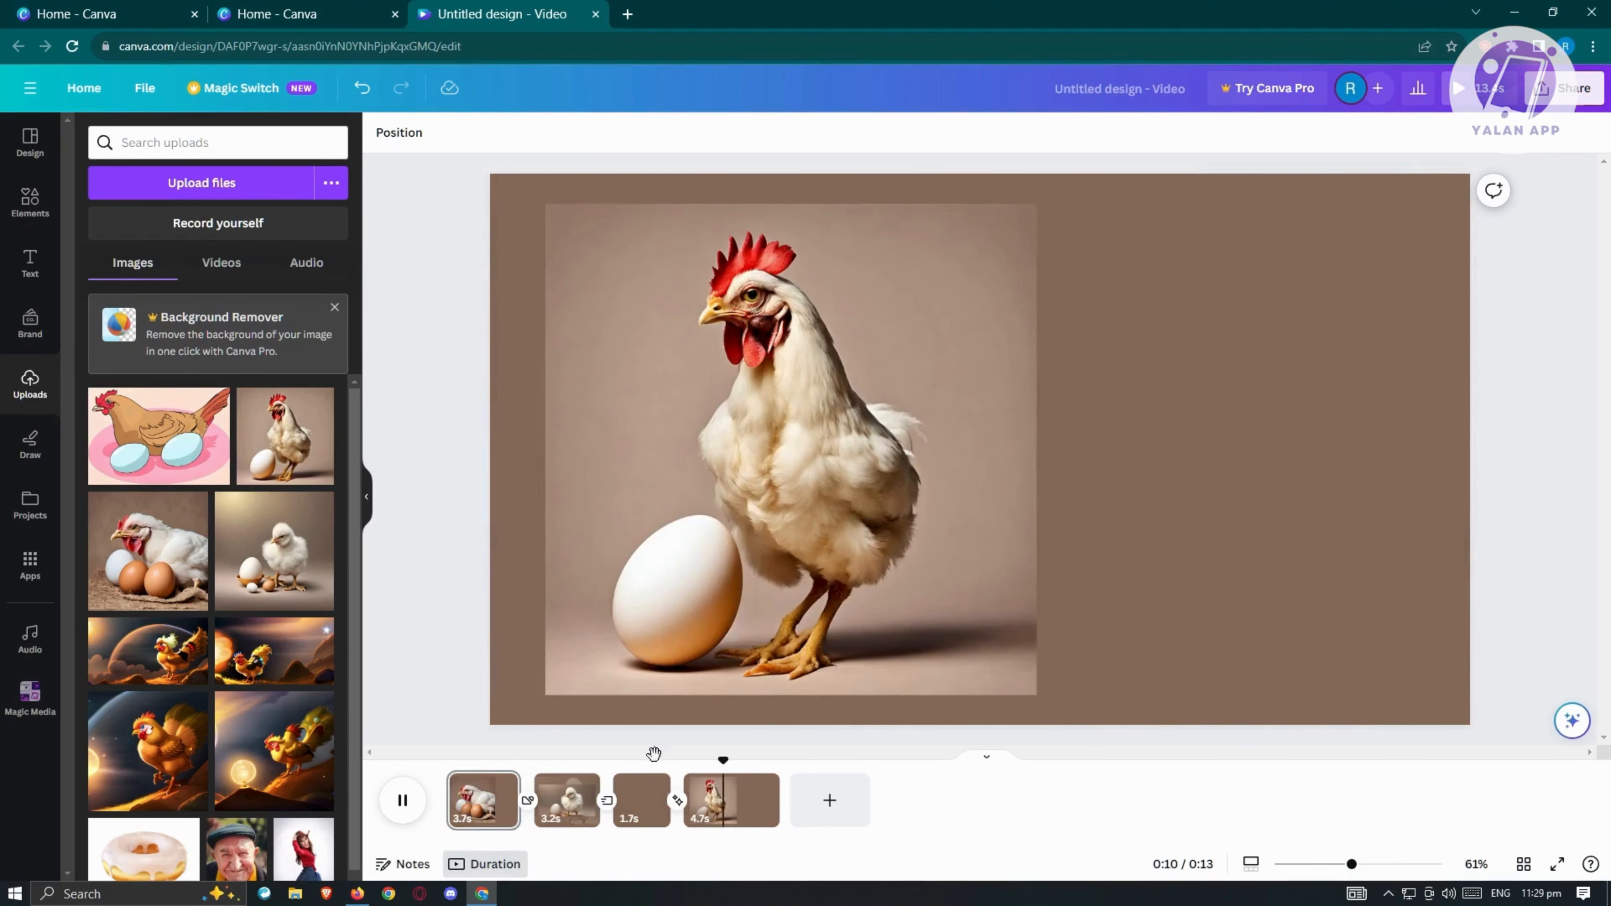
{"action": "left_click", "coordinate": [403, 799]}
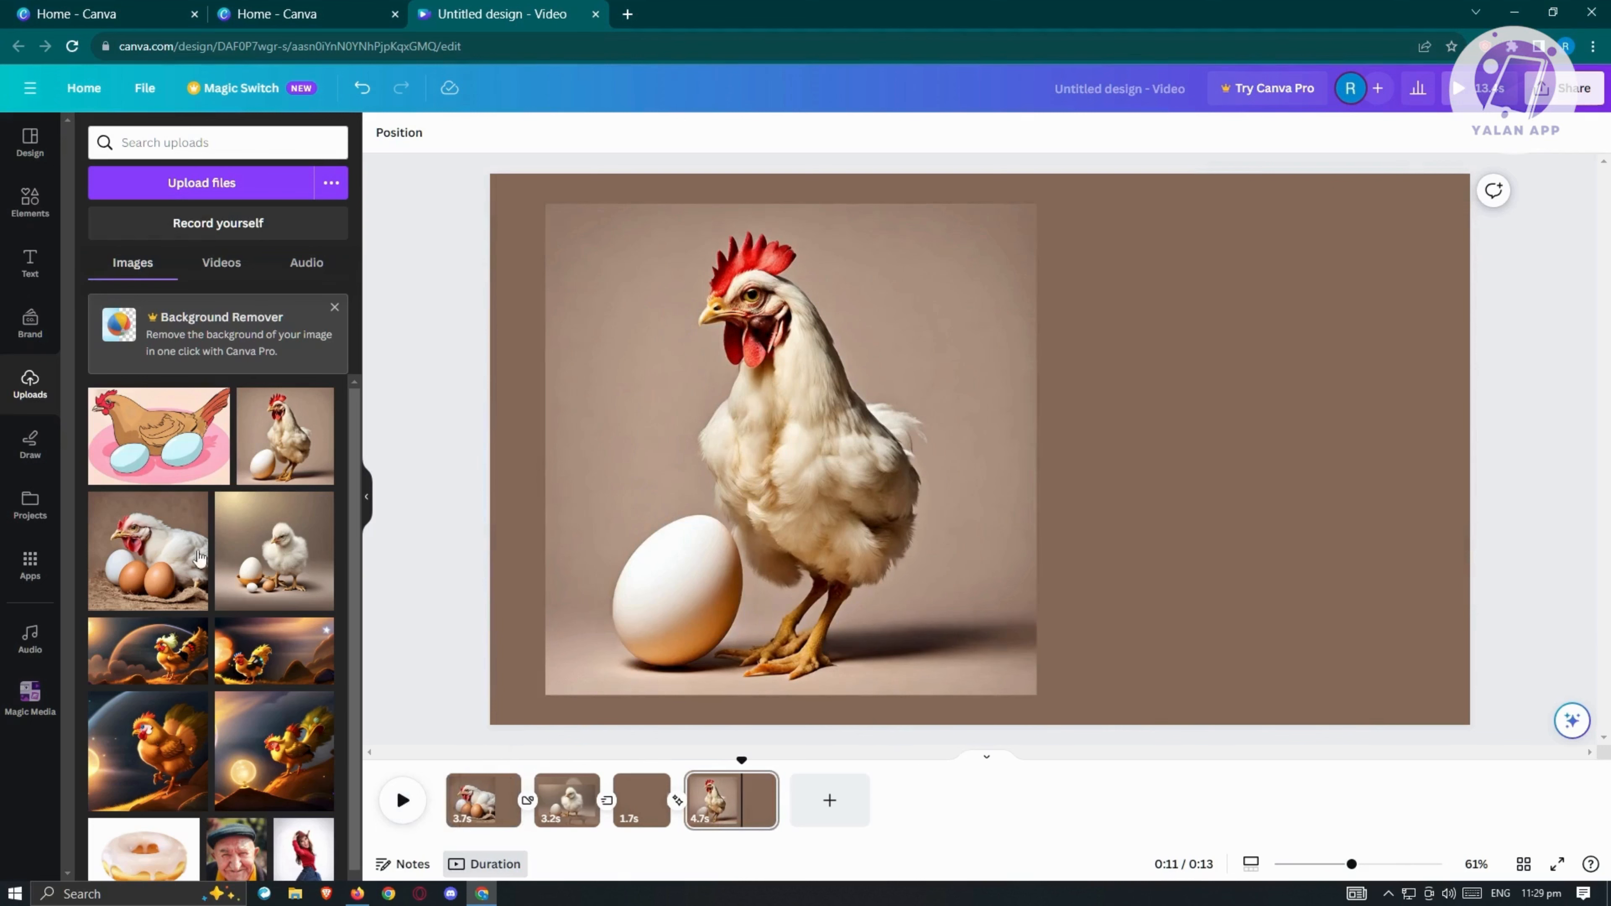
Step: Add the "GOLDEN HOUR" font combination to the fourth page and shift it left until it lies fully within the page
{"action": "left_click", "coordinate": [31, 444]}
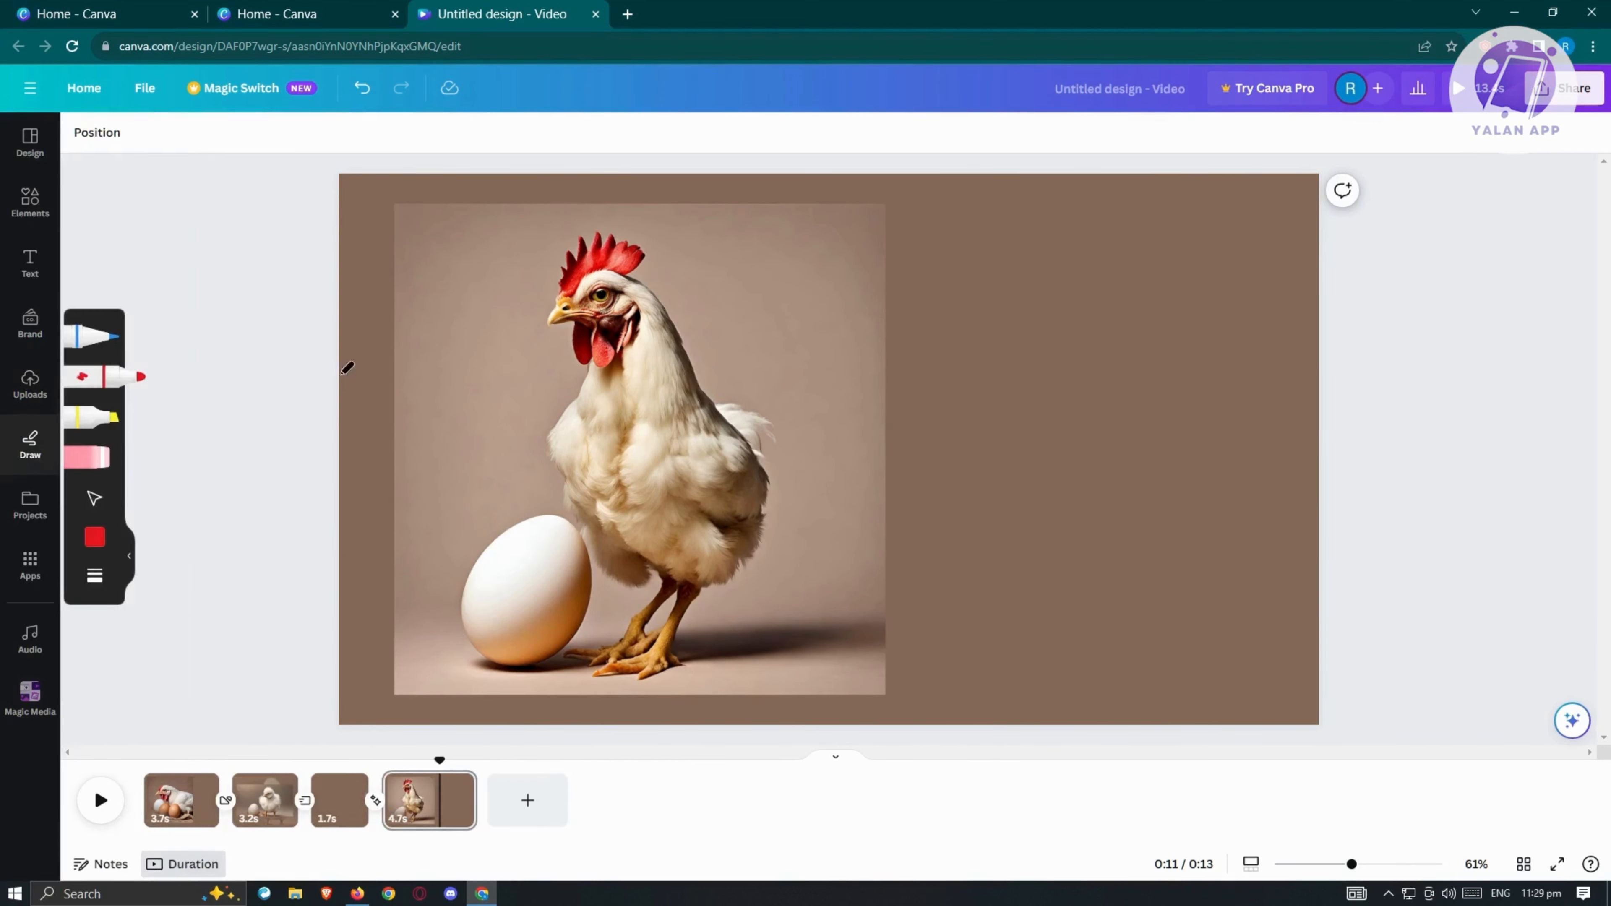
{"action": "left_click", "coordinate": [30, 262]}
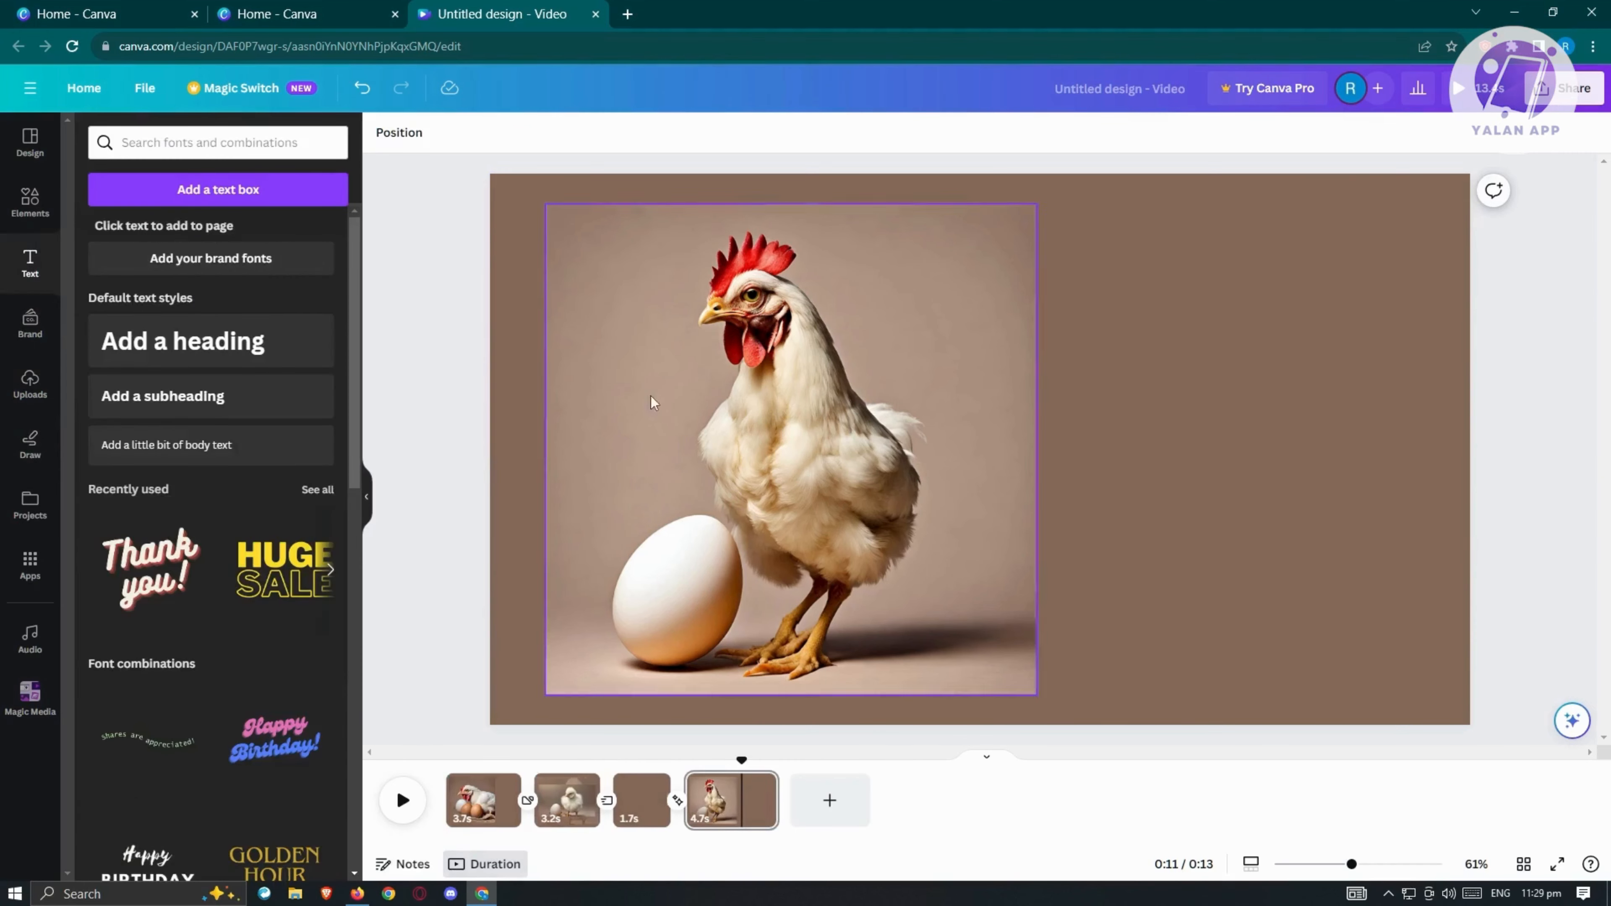
{"action": "scroll", "coordinate": [183, 597], "scroll_direction": "down", "scroll_amount": 10}
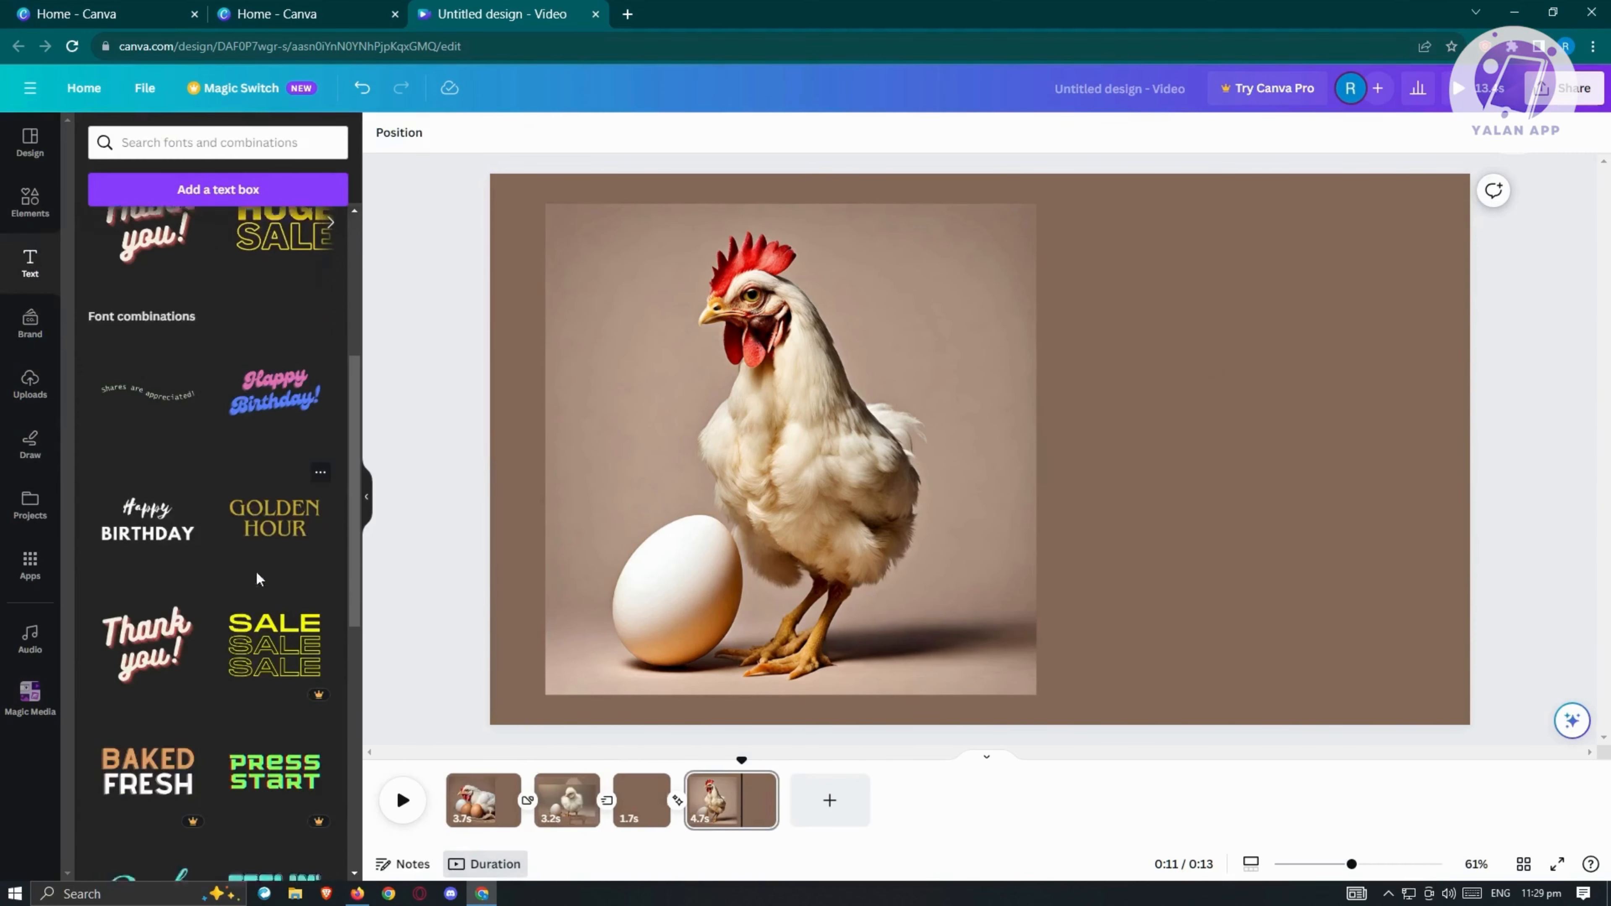
{"action": "scroll", "coordinate": [241, 622], "scroll_direction": "up", "scroll_amount": 1}
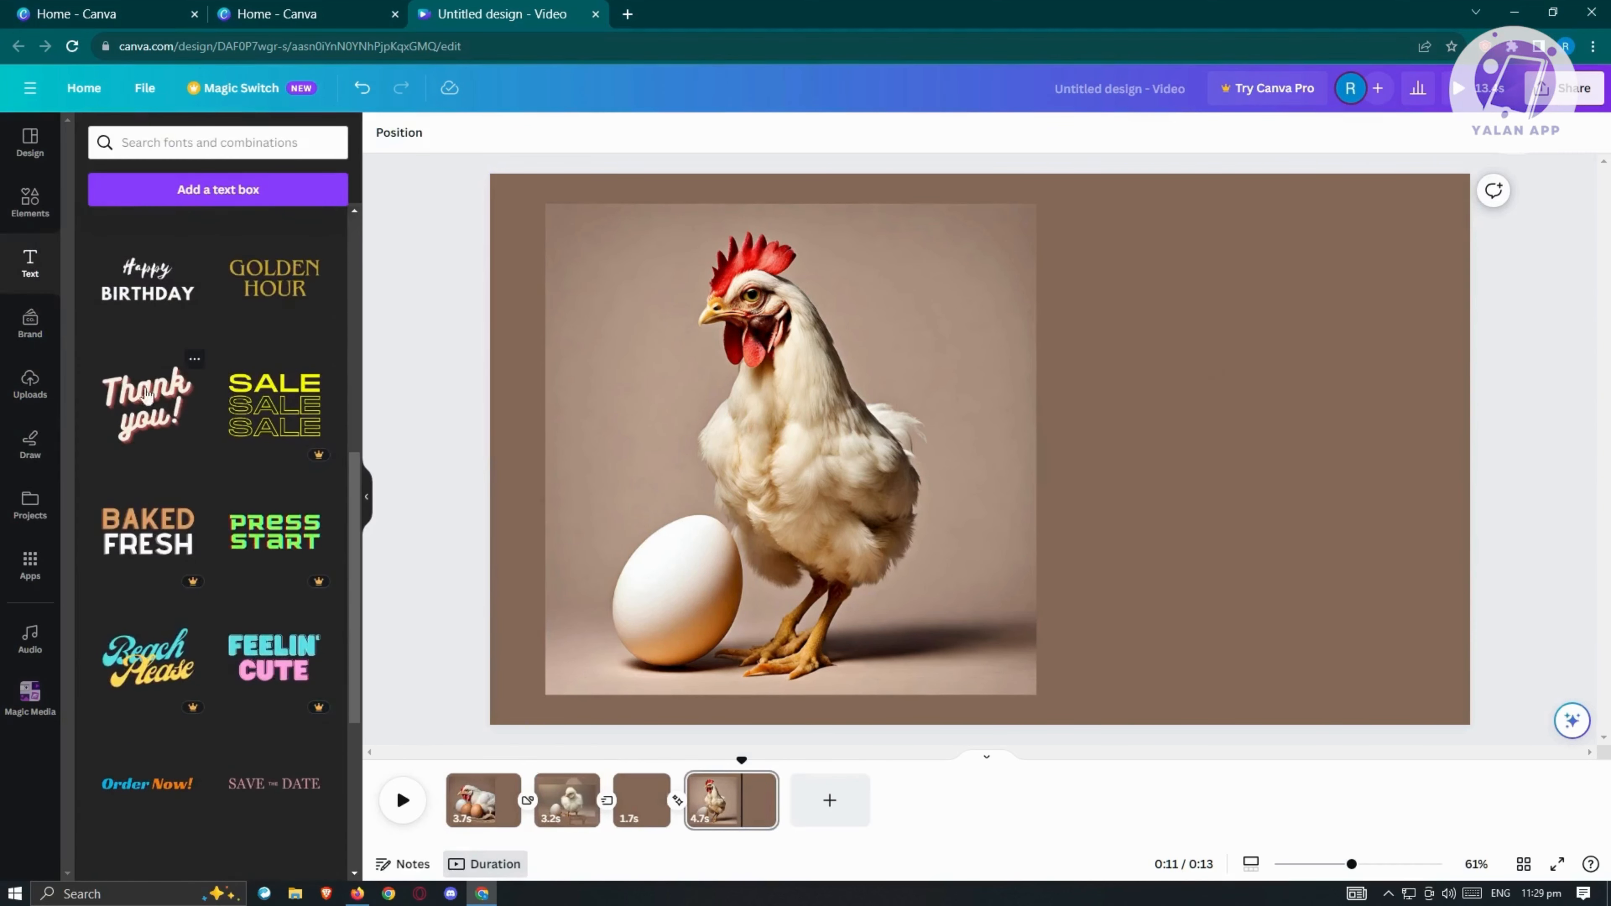
{"action": "scroll", "coordinate": [163, 466], "scroll_direction": "up", "scroll_amount": 3}
{"action": "scroll", "coordinate": [166, 489], "scroll_direction": "up", "scroll_amount": 2}
{"action": "left_click_drag", "start_coordinate": [256, 628], "coordinate": [866, 351]}
{"action": "left_click", "coordinate": [296, 618]}
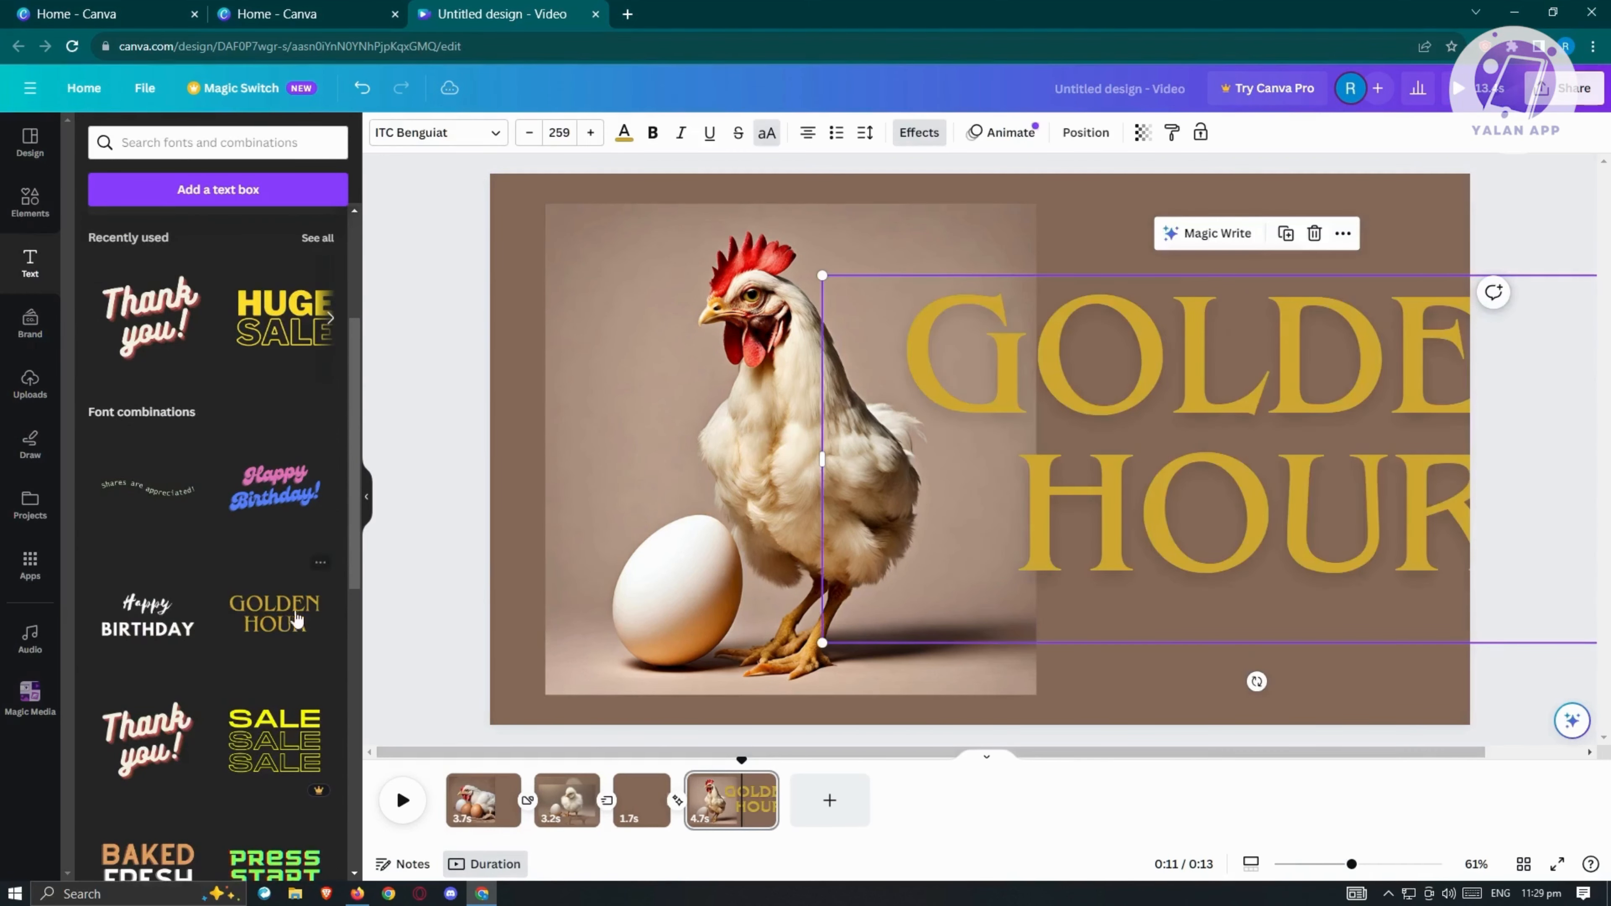
{"action": "left_click_drag", "start_coordinate": [1208, 467], "coordinate": [990, 450]}
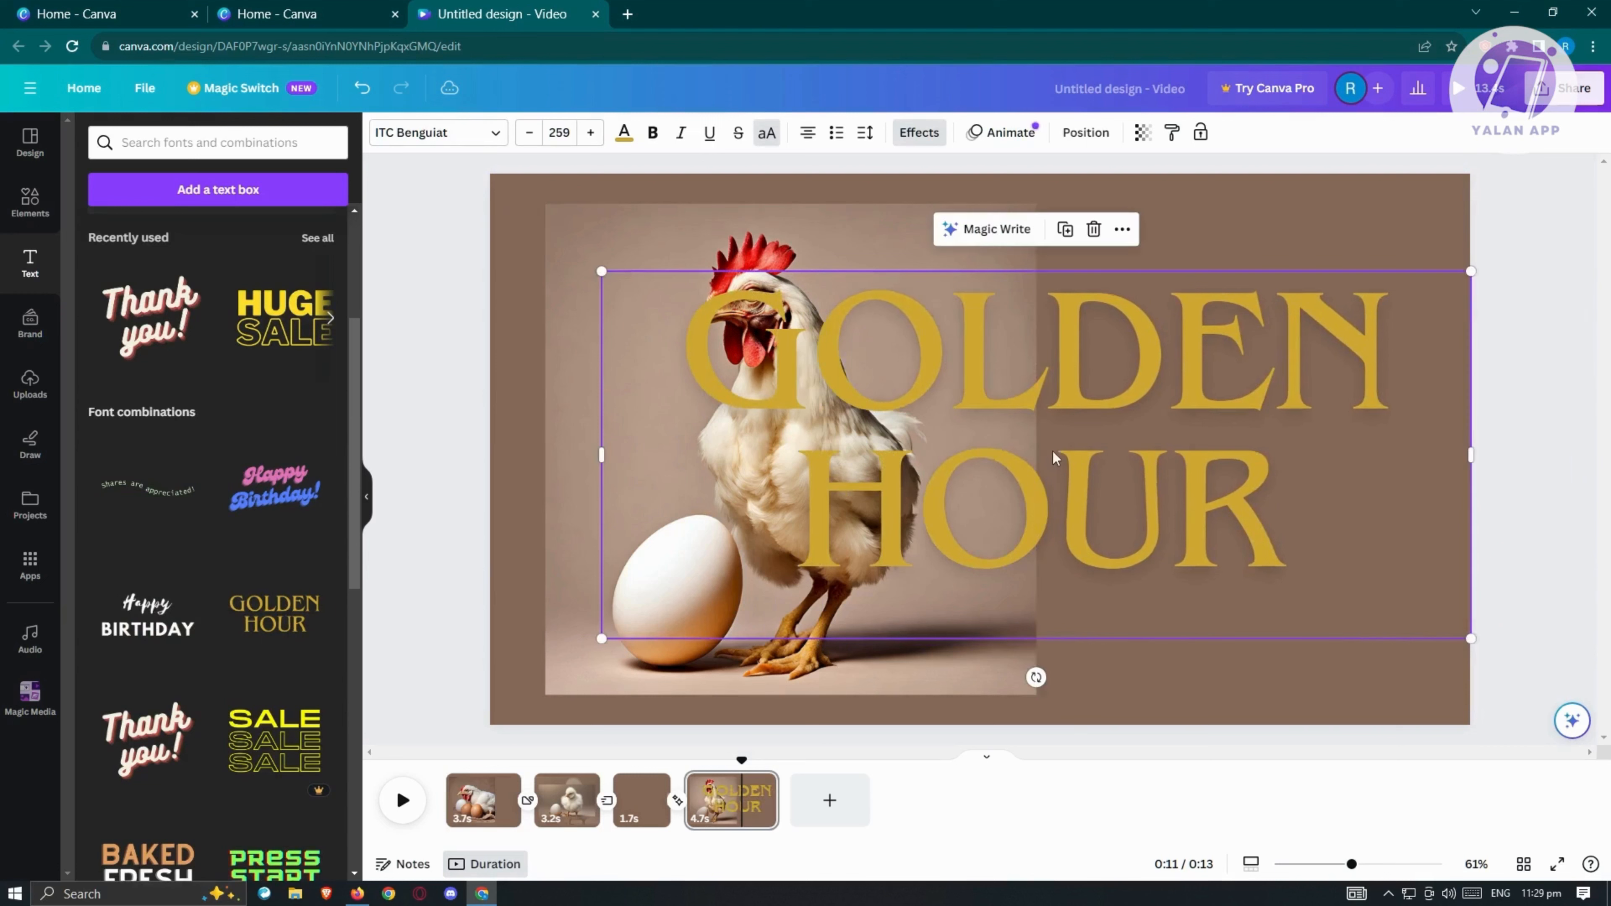
{"action": "scroll", "coordinate": [174, 530], "scroll_direction": "up", "scroll_amount": 4}
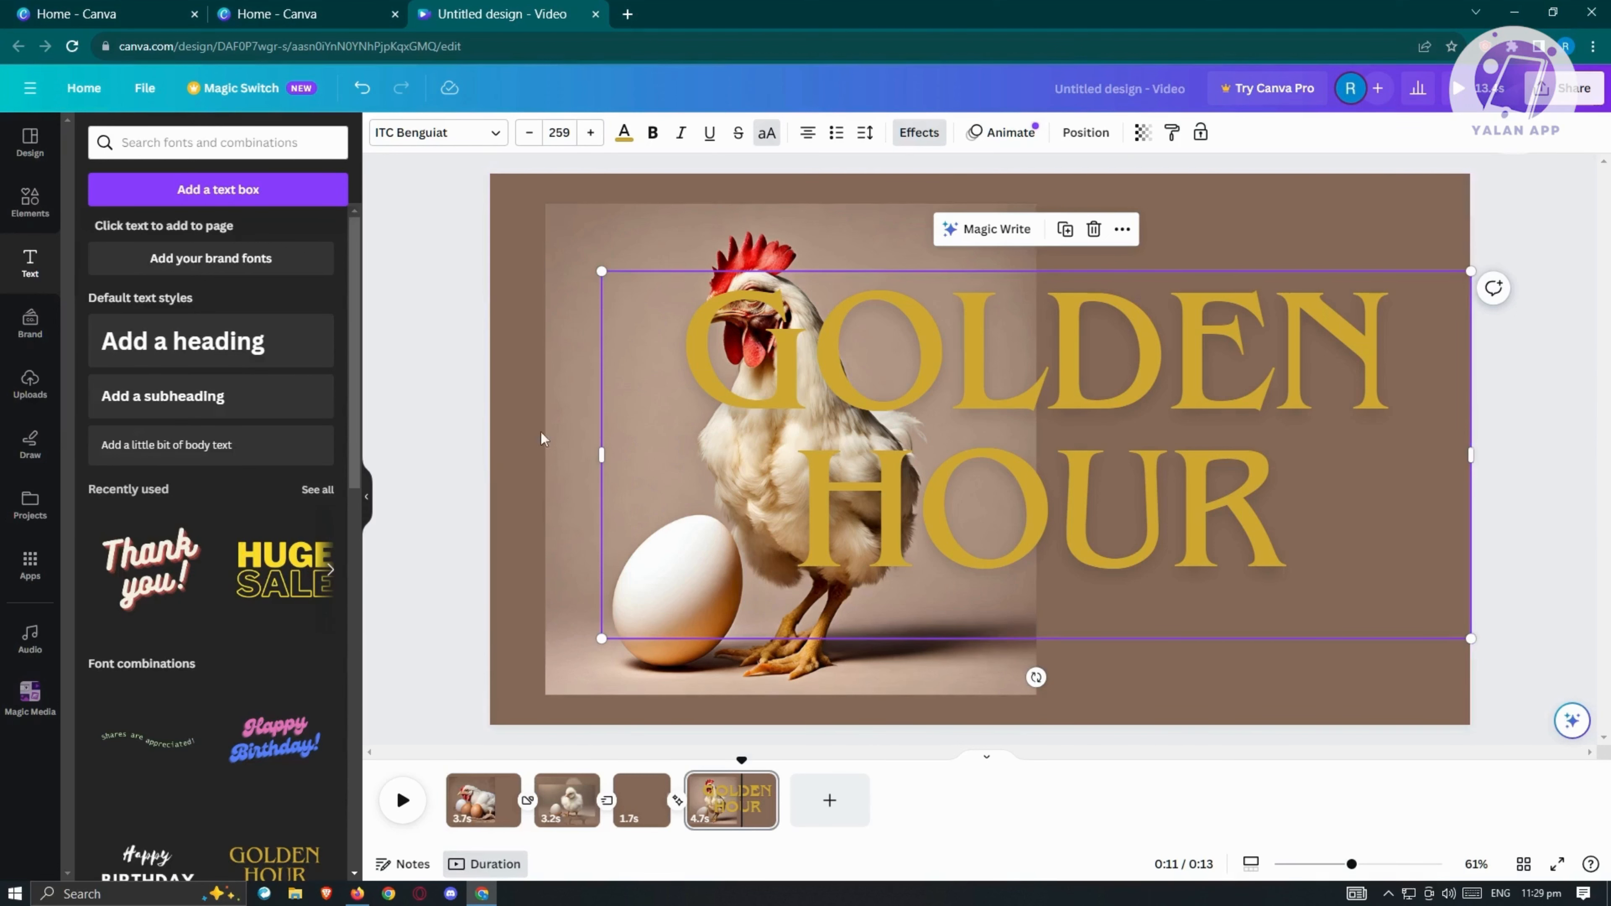
Step: Download all four pages of the design as an MP4 video in 1080p (HD) quality
{"action": "left_click", "coordinate": [1566, 92]}
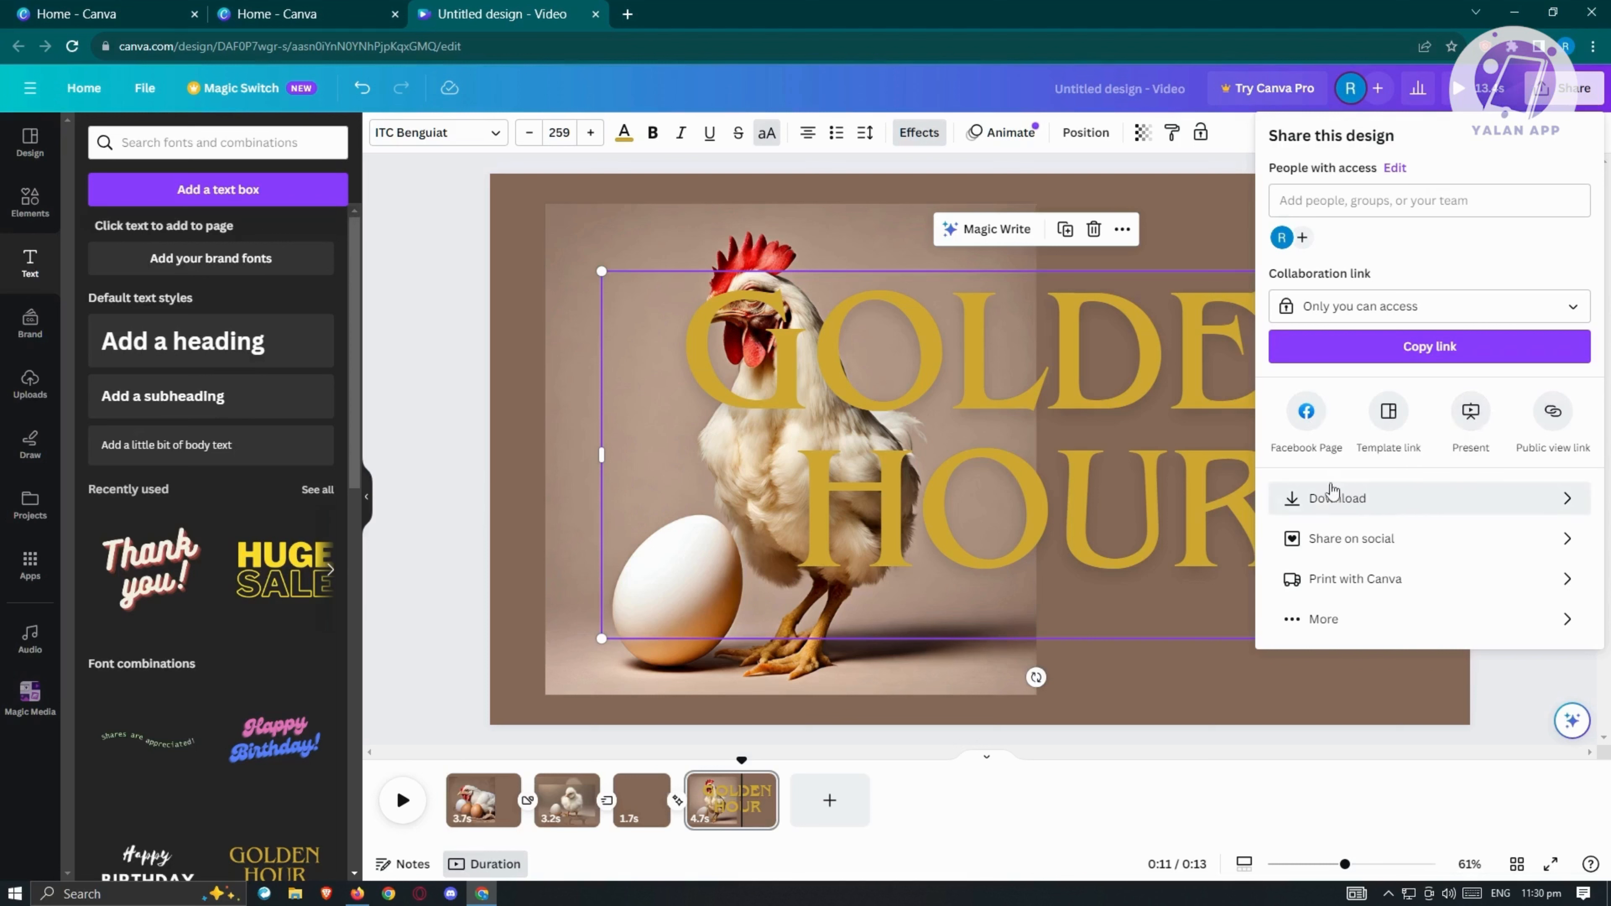
{"action": "left_click", "coordinate": [1325, 500]}
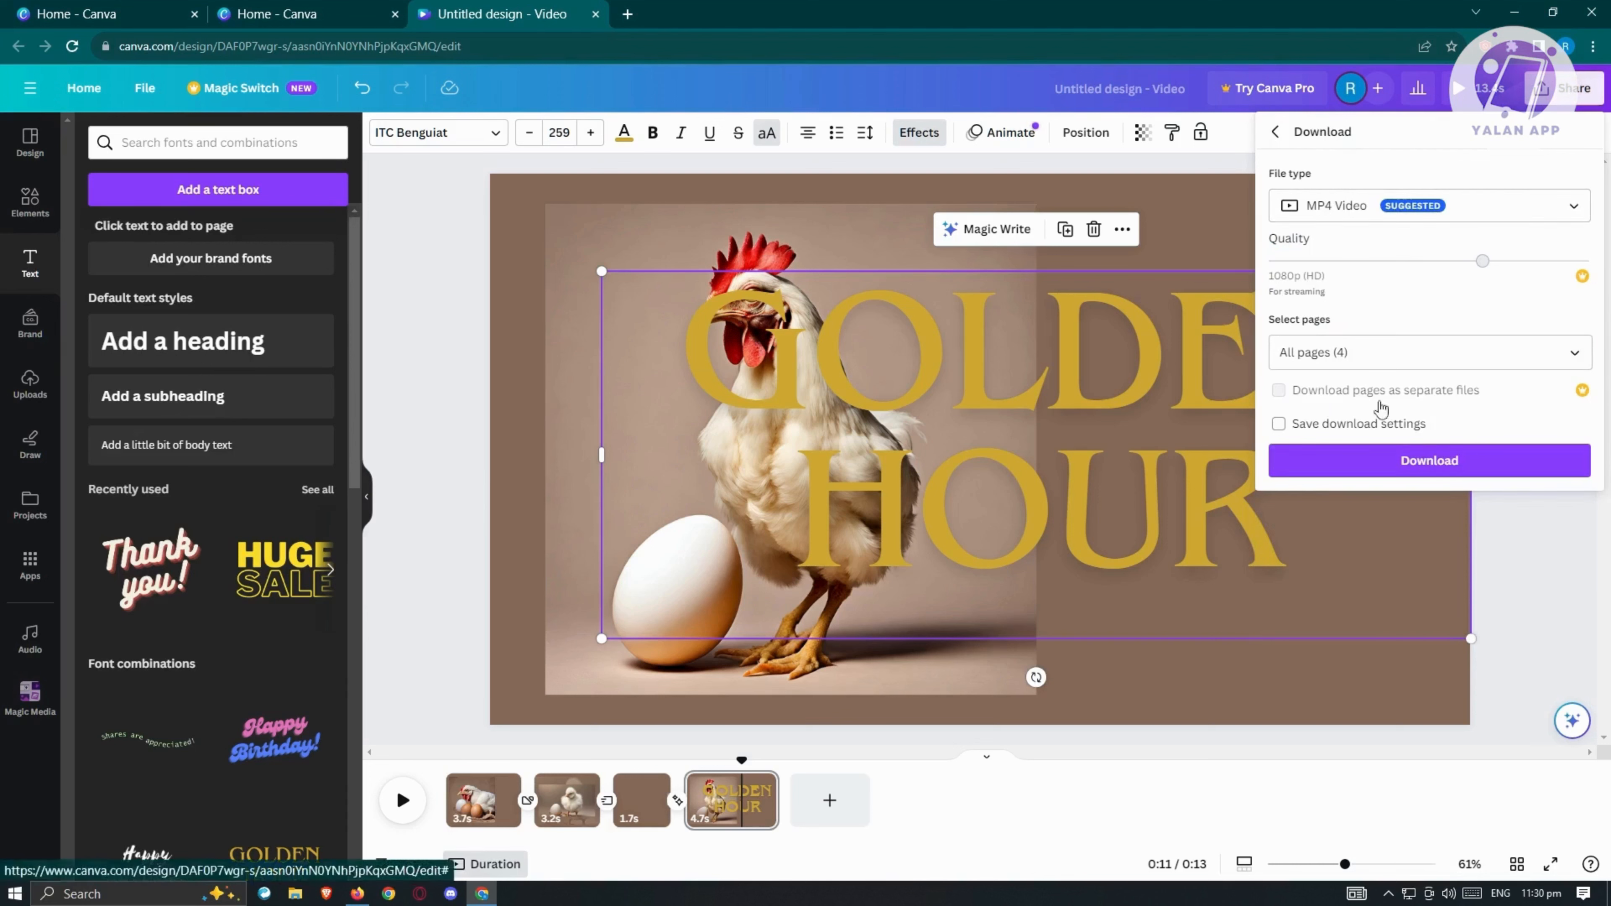
{"action": "left_click", "coordinate": [1373, 458]}
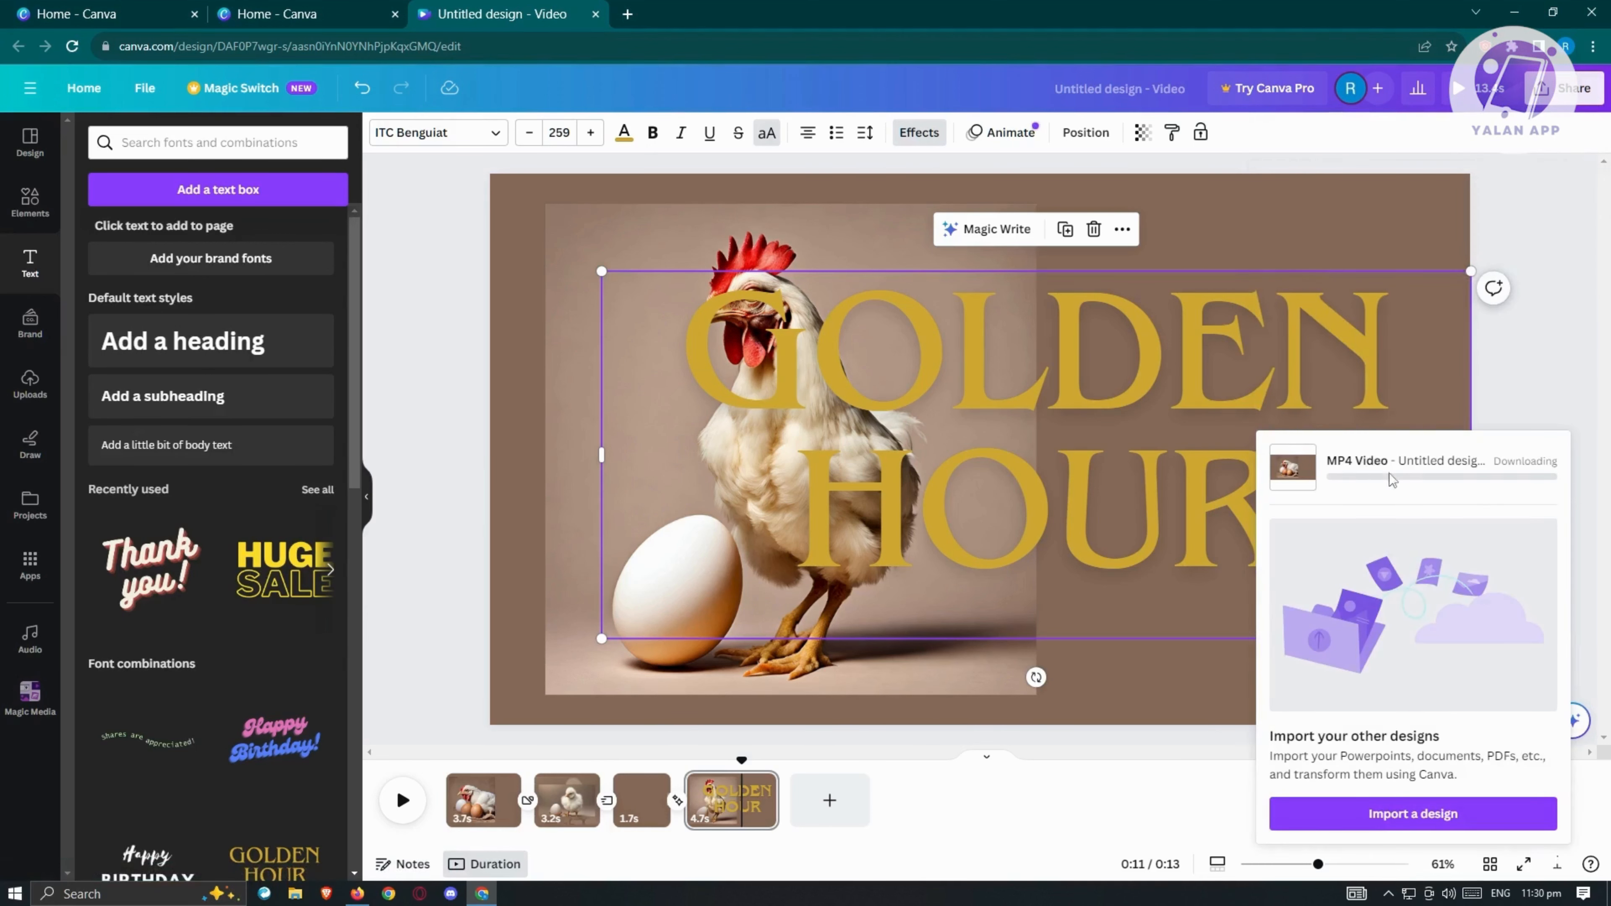